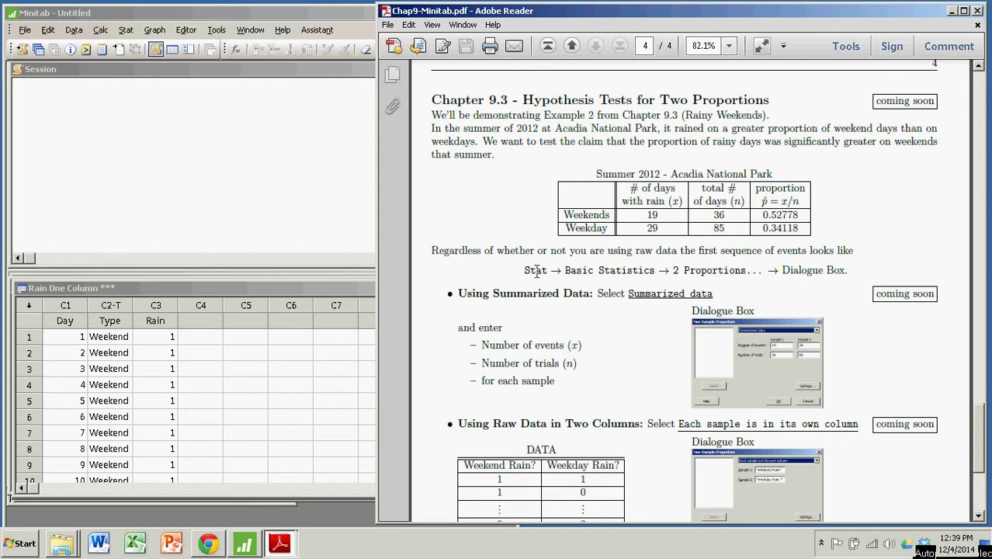
# Select a line further down the handout, then scroll back to the top of the page
pyautogui.scroll(-5, 536, 271)
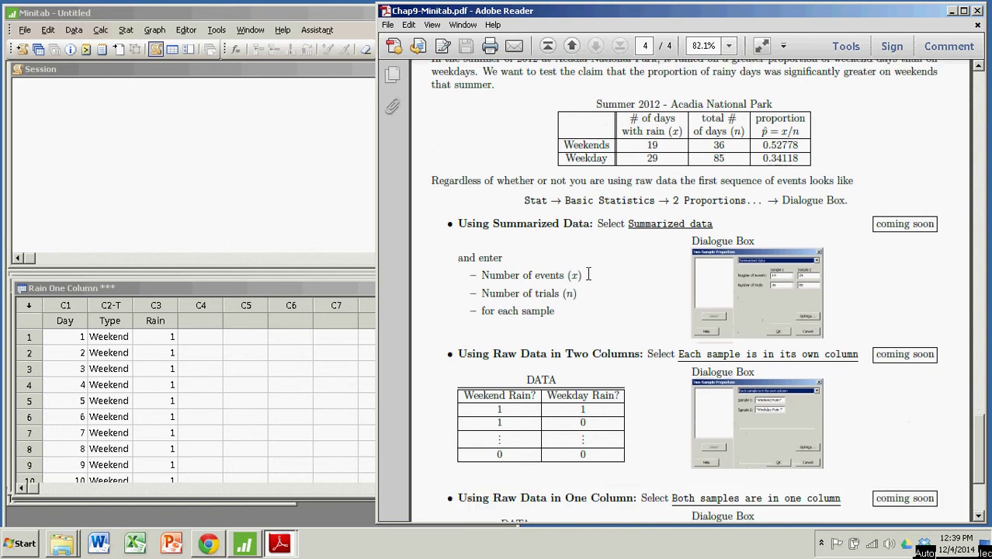
pyautogui.scroll(-2, 583, 274)
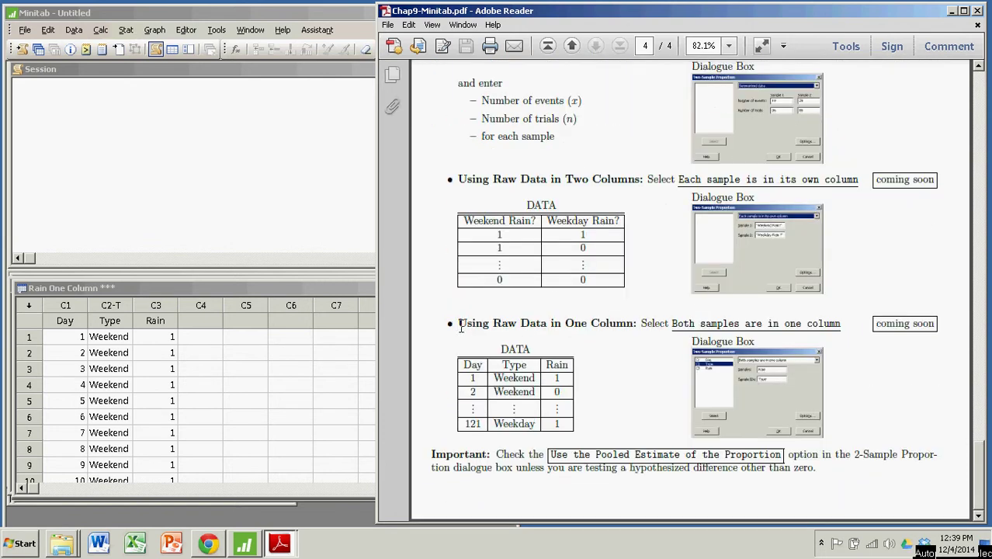
pyautogui.moveTo(458, 324); pyautogui.dragTo(624, 325)
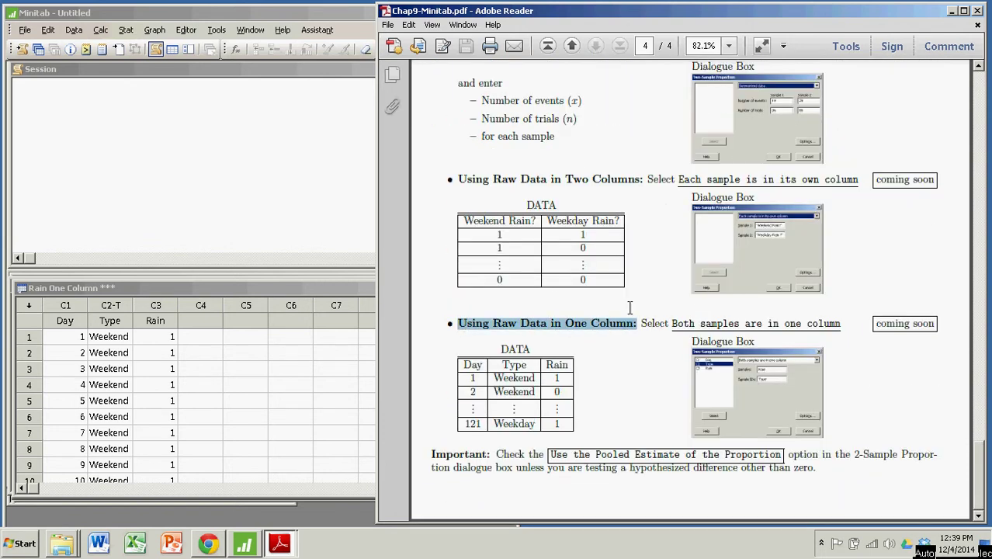
pyautogui.scroll(2, 642, 309)
pyautogui.scroll(2, 641, 309)
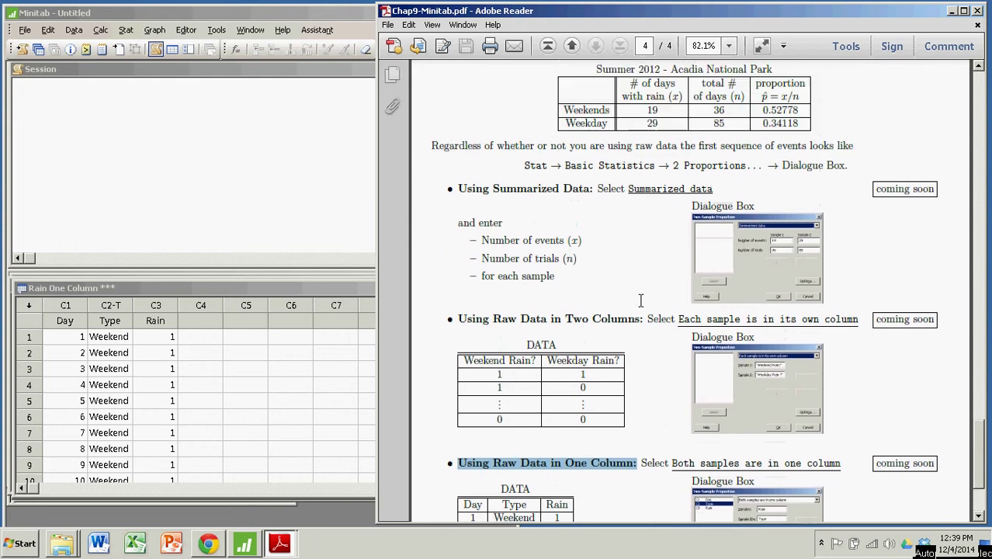
pyautogui.scroll(1, 642, 303)
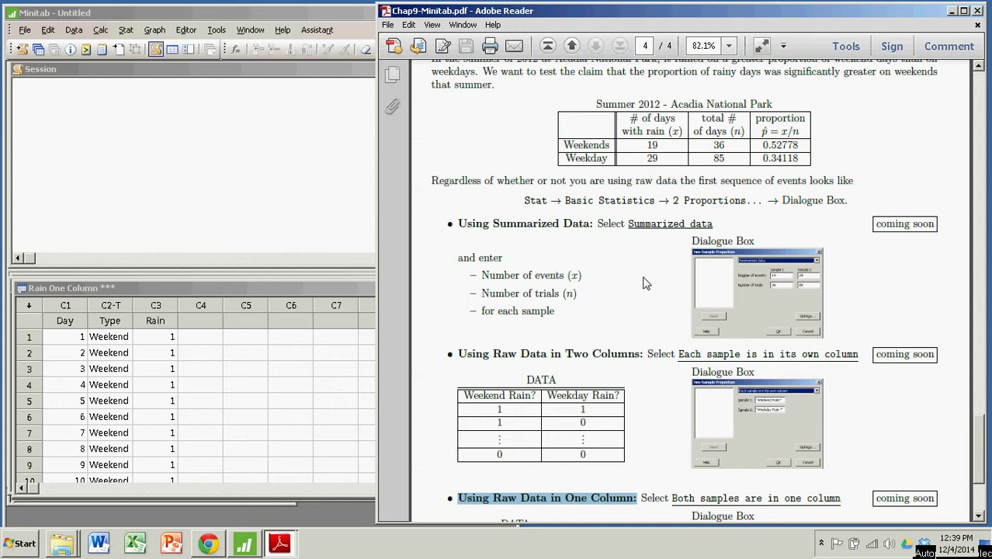
pyautogui.scroll(-3, 636, 342)
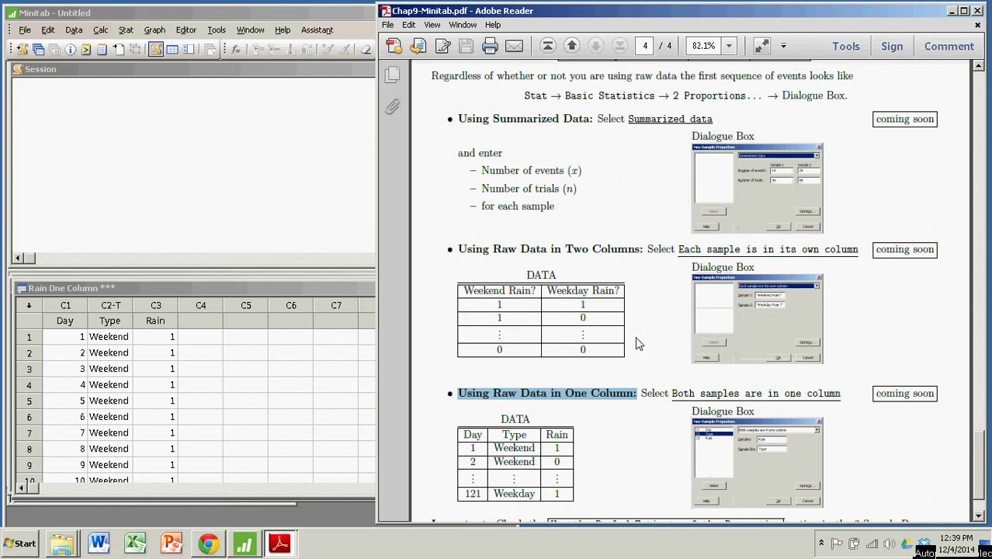
pyautogui.scroll(1, 652, 349)
pyautogui.scroll(-2, 647, 349)
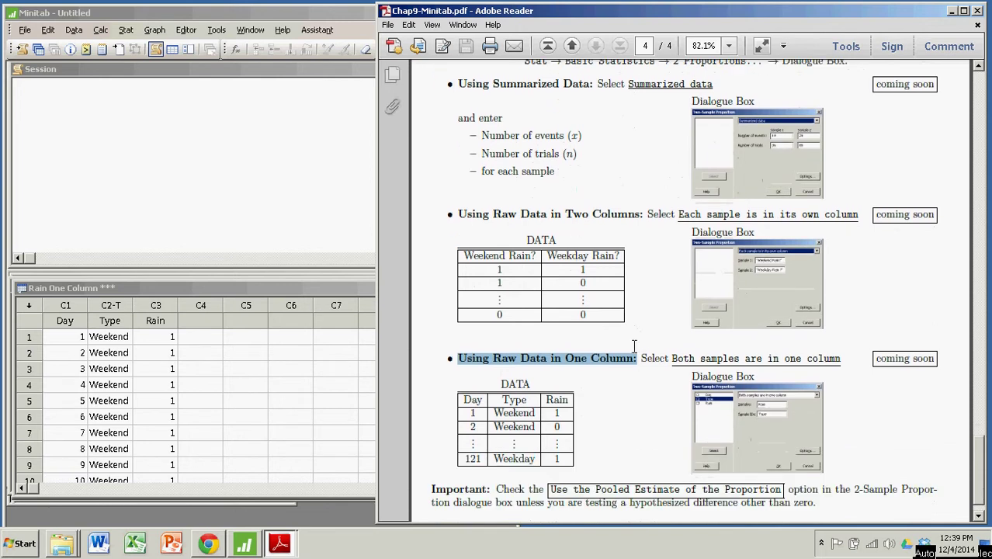
pyautogui.scroll(-1, 634, 345)
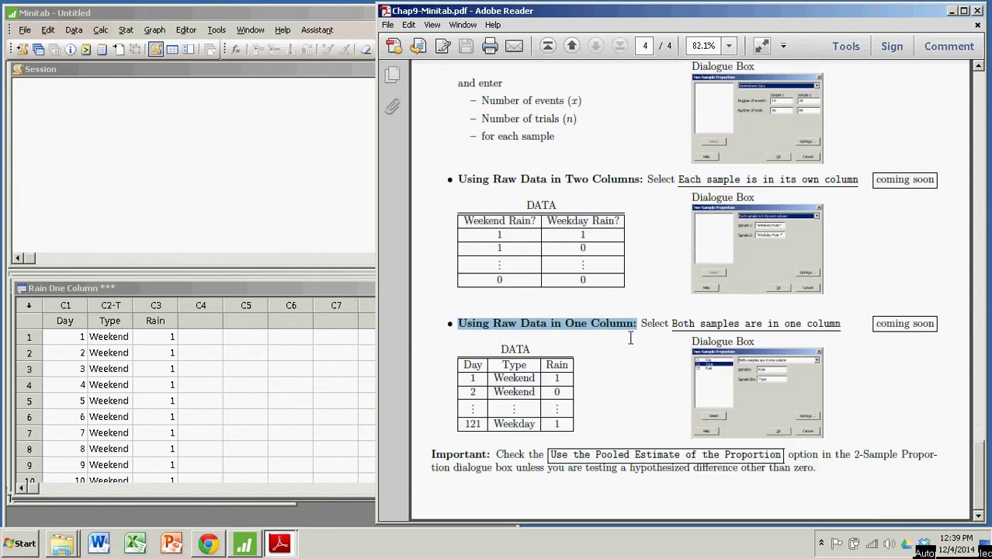
pyautogui.scroll(7, 632, 339)
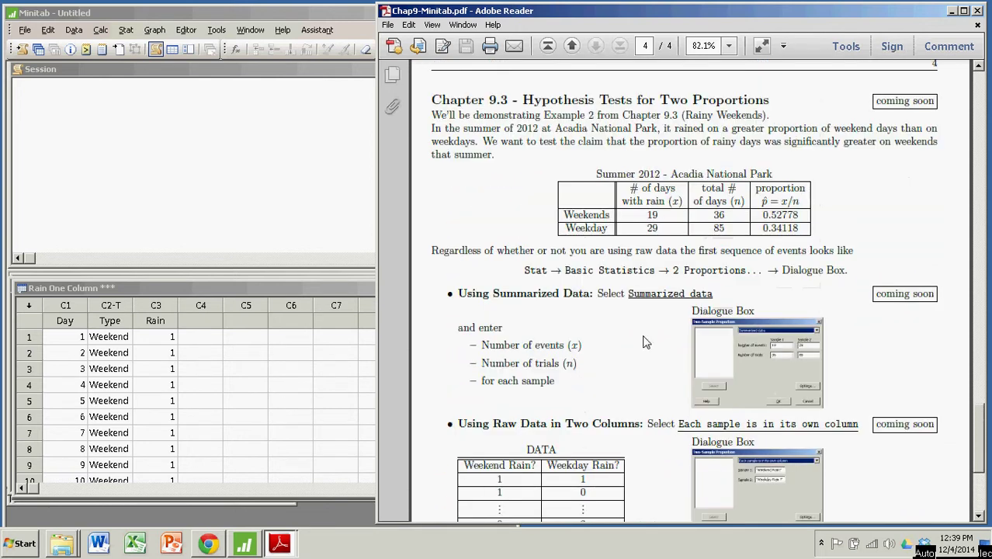
pyautogui.scroll(1, 644, 342)
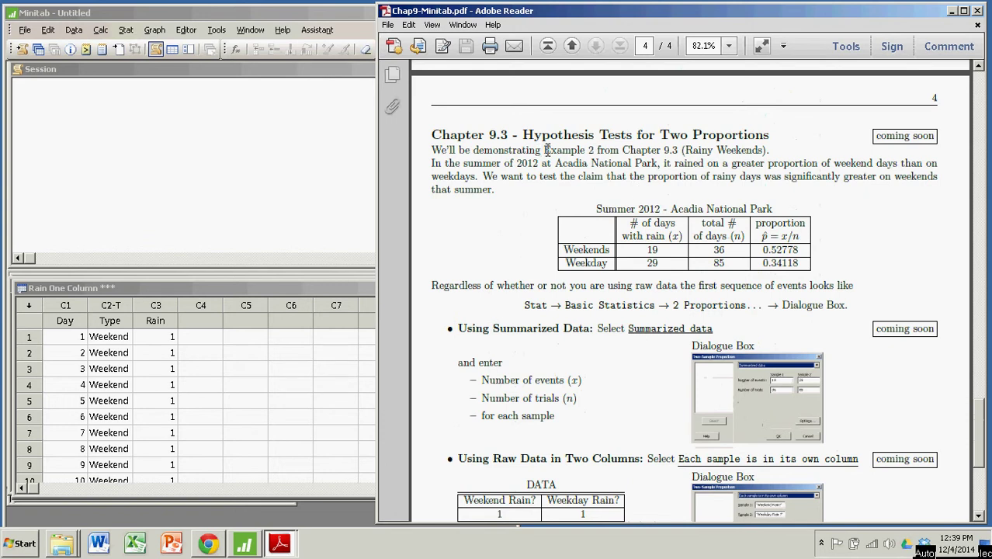
# Highlight the Example 2 Chapter 9.3 reference and 'Acadia National Park' in the intro
pyautogui.moveTo(546, 149); pyautogui.dragTo(677, 155)
pyautogui.click(627, 177)
pyautogui.moveTo(554, 164); pyautogui.dragTo(639, 166)
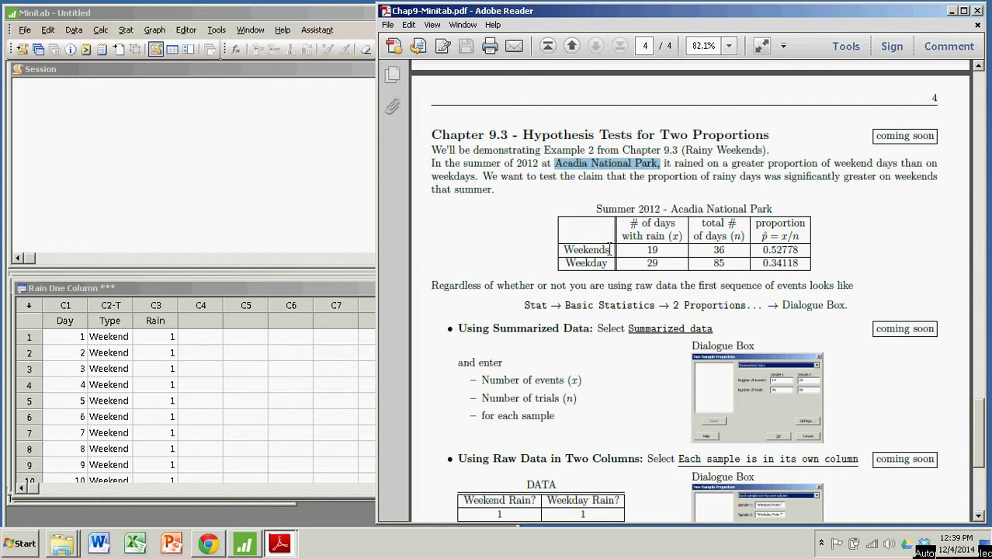
# Highlight the weekend count 19, the weekday count 29 and a sample proportion in the rain table
pyautogui.moveTo(647, 249); pyautogui.dragTo(795, 247)
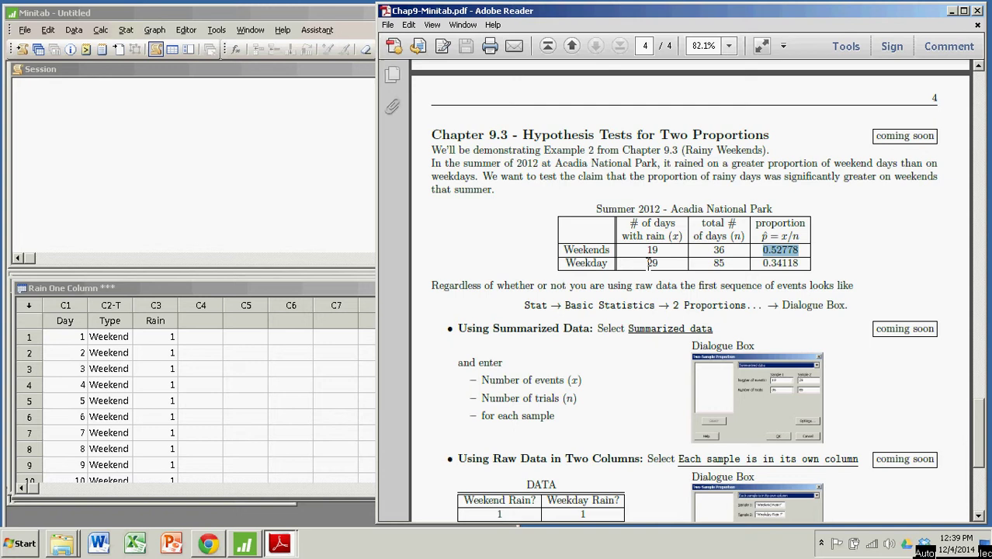
pyautogui.moveTo(646, 264); pyautogui.dragTo(799, 263)
pyautogui.click(717, 263)
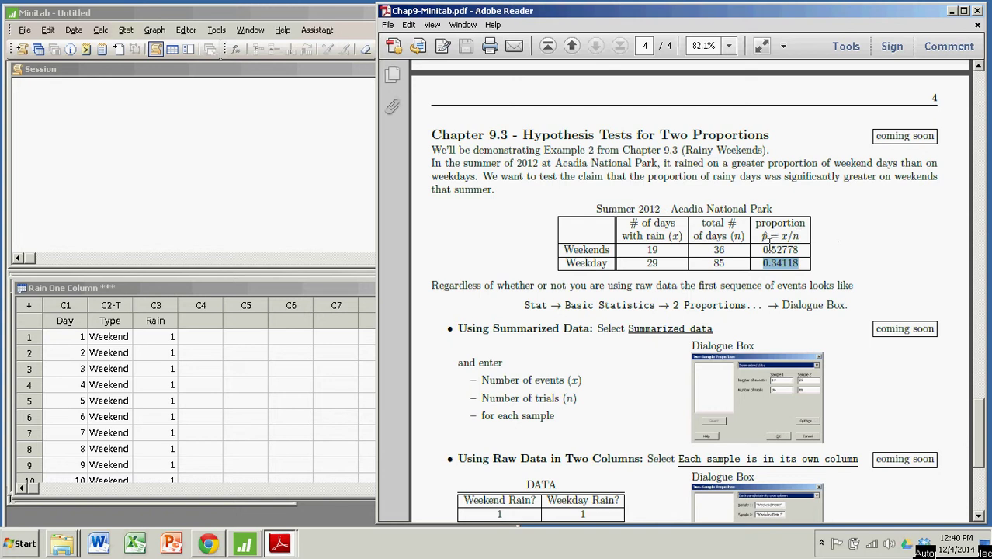
pyautogui.moveTo(762, 249); pyautogui.dragTo(803, 263)
pyautogui.click(852, 242)
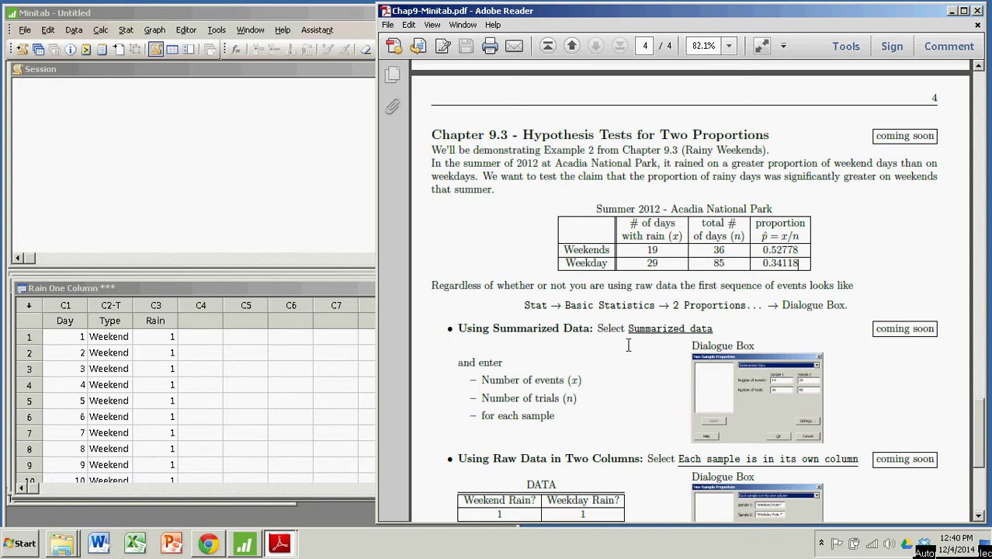
# Highlight 'One Column:' in the raw-data heading and return to the rain table
pyautogui.scroll(-1, 627, 347)
pyautogui.scroll(-6, 630, 352)
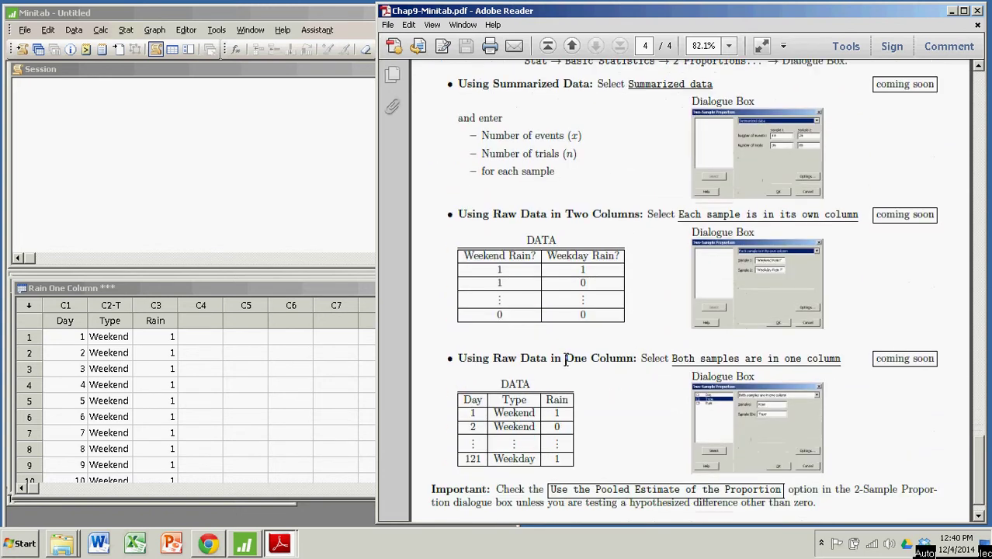
pyautogui.moveTo(565, 359); pyautogui.dragTo(617, 363)
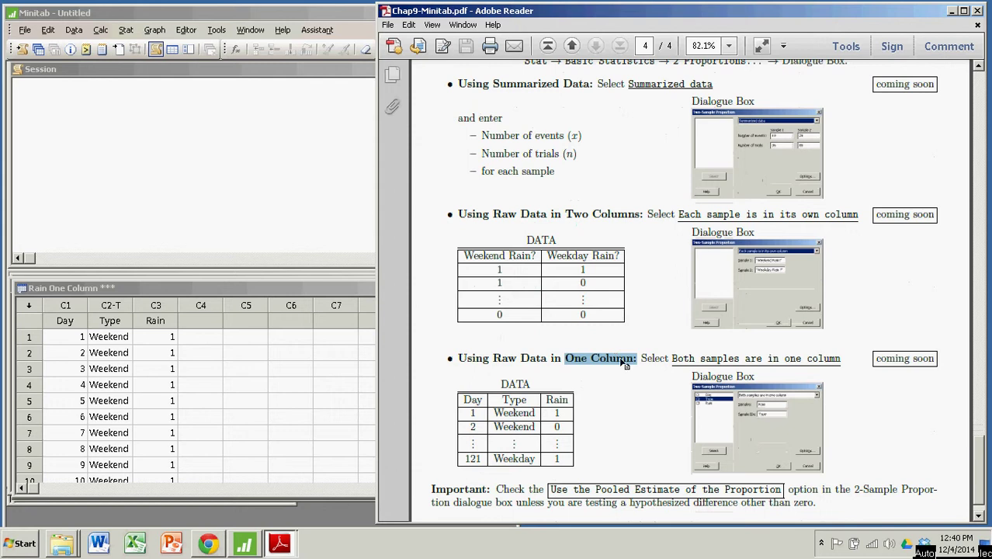
pyautogui.scroll(-1, 648, 309)
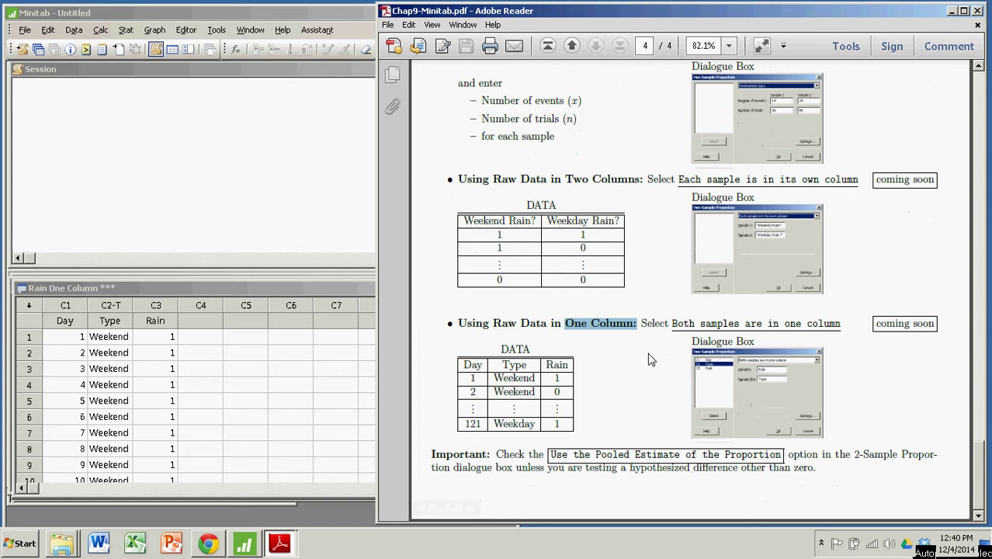
pyautogui.scroll(2, 648, 352)
pyautogui.scroll(2, 648, 352)
pyautogui.scroll(1, 642, 307)
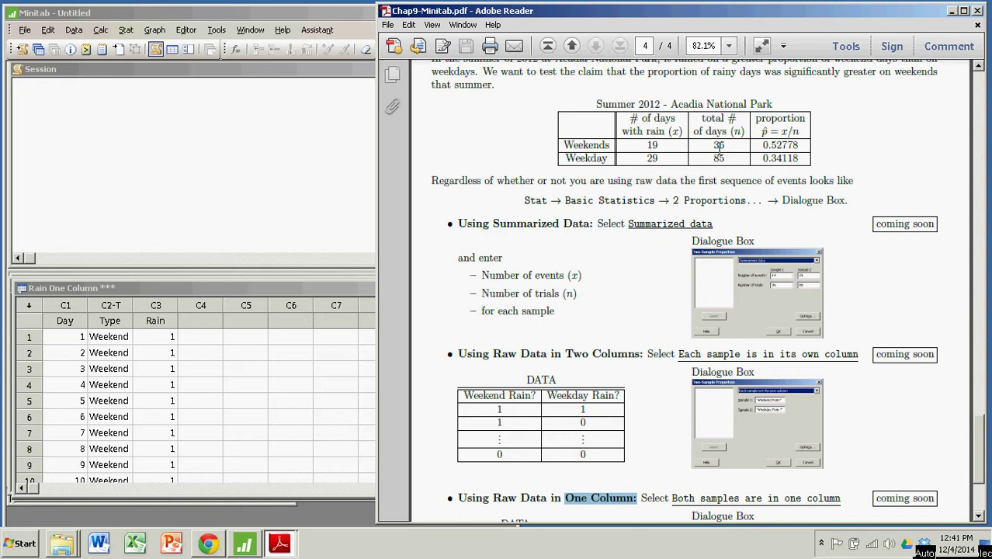
pyautogui.click(272, 291)
pyautogui.click(249, 362)
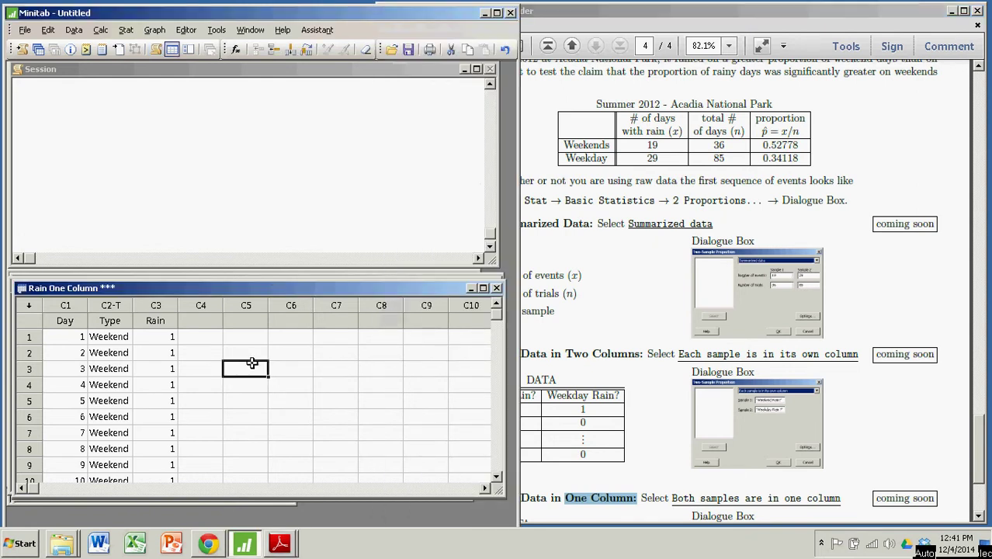
pyautogui.click(71, 320)
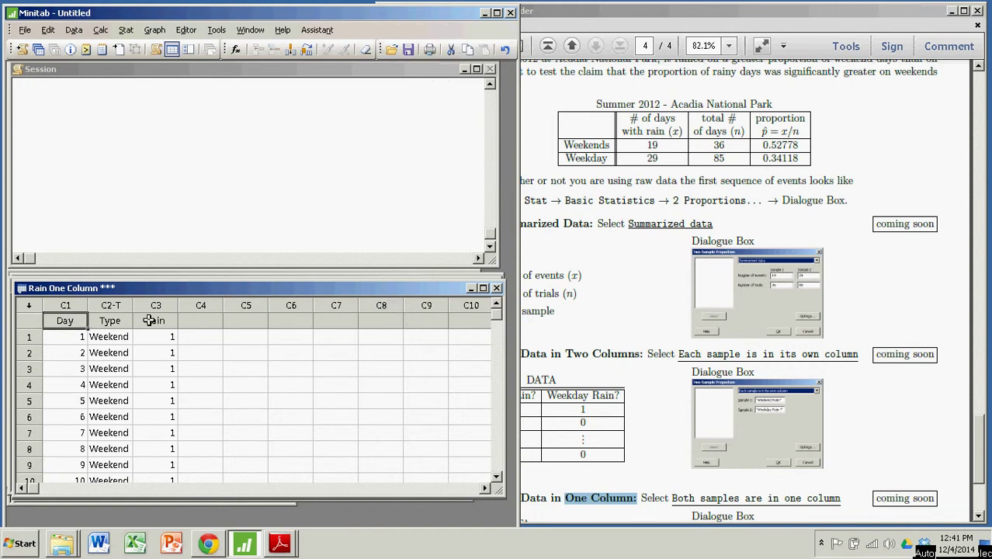
pyautogui.click(243, 368)
pyautogui.scroll(-7, 221, 423)
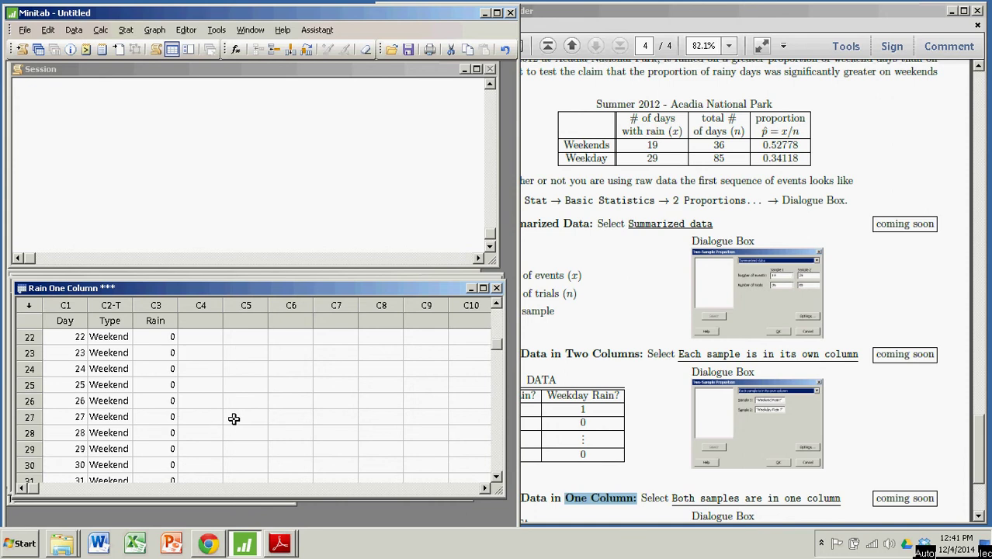
pyautogui.scroll(-20, 234, 419)
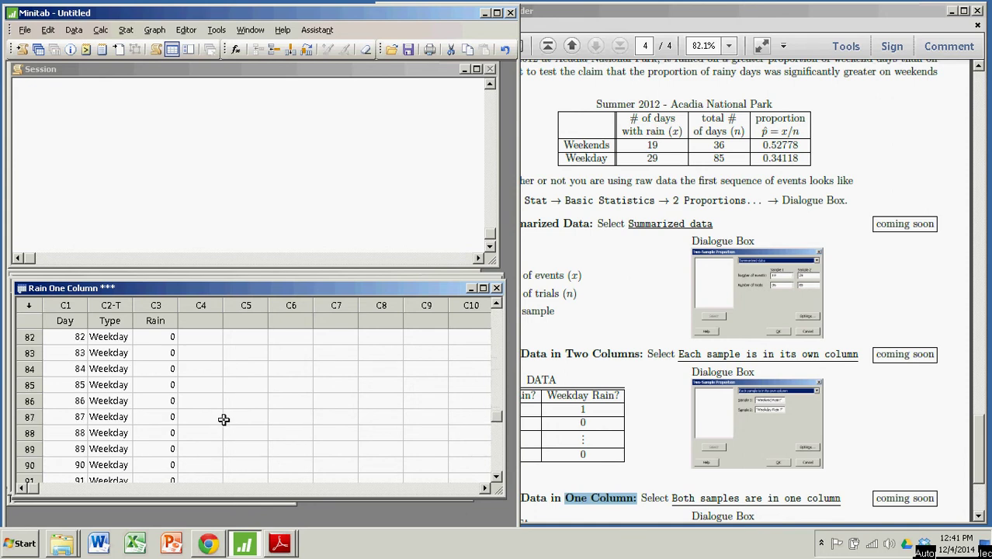
pyautogui.scroll(-11, 224, 419)
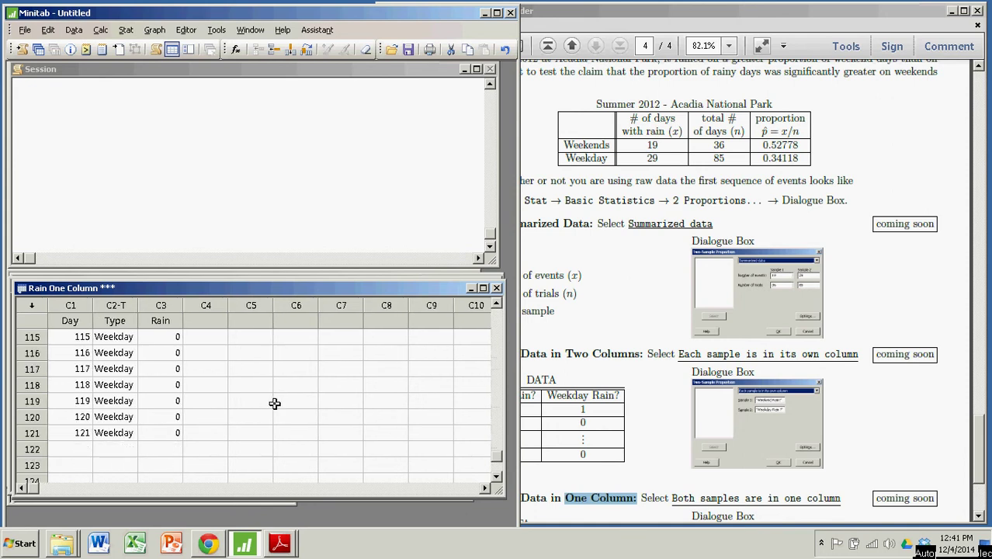
pyautogui.scroll(20, 292, 402)
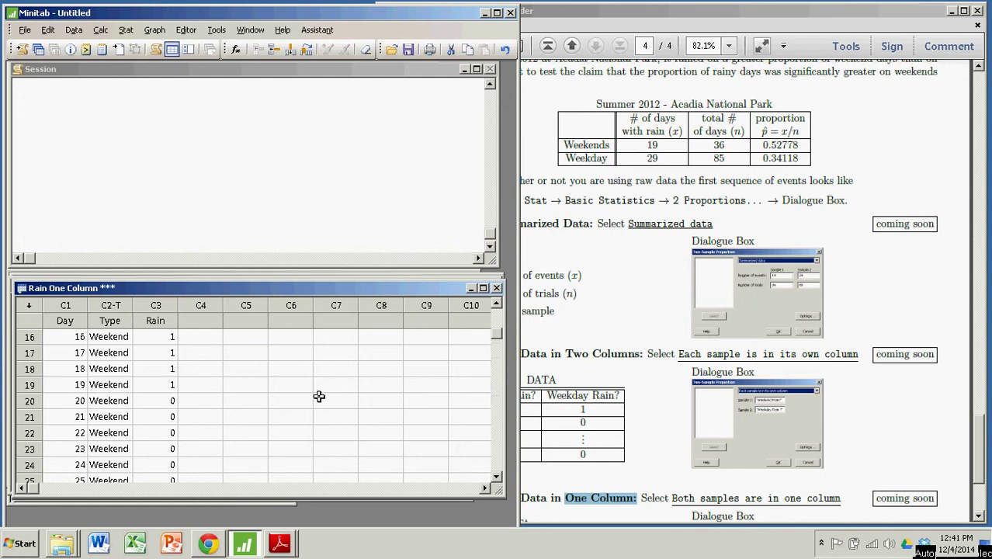
pyautogui.scroll(5, 319, 397)
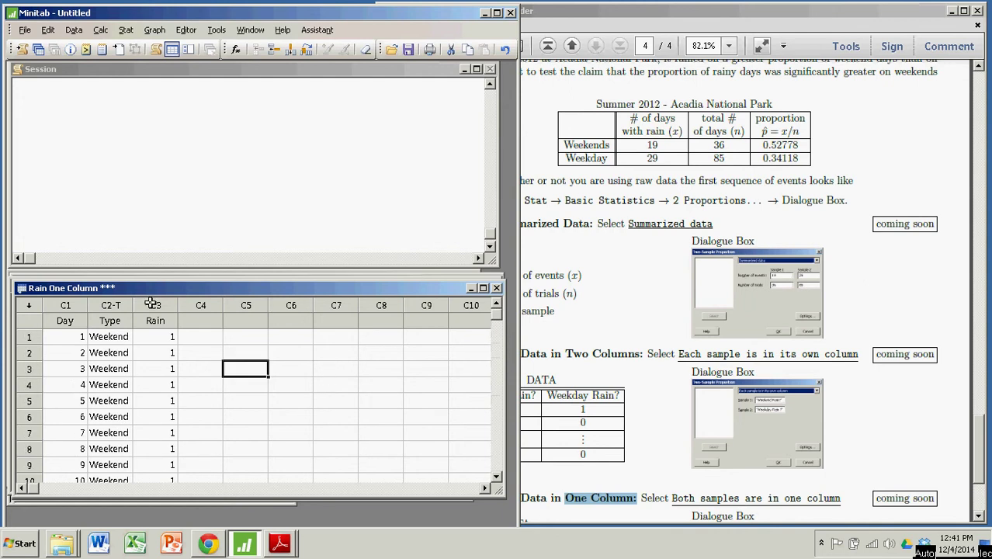
pyautogui.click(109, 327)
pyautogui.click(110, 335)
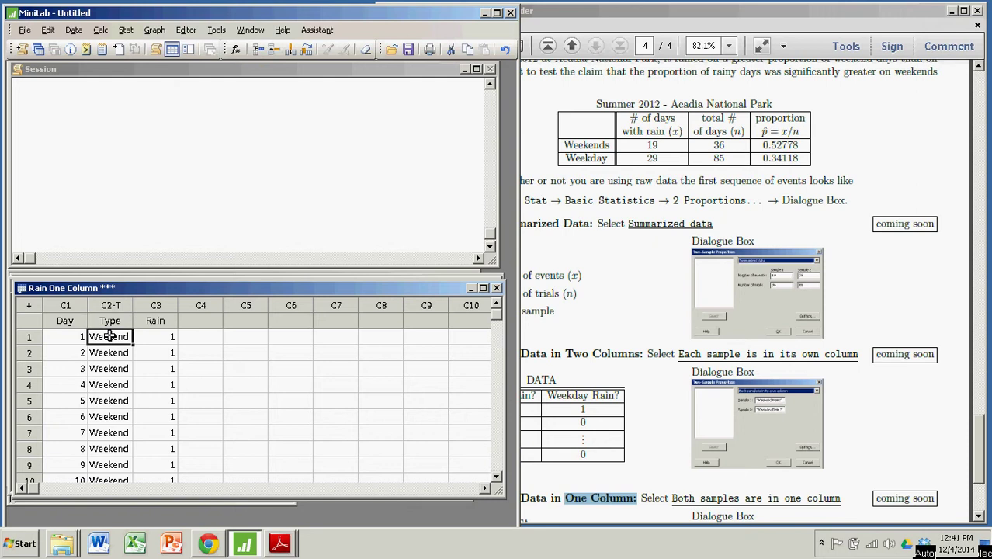
pyautogui.scroll(-14, 110, 335)
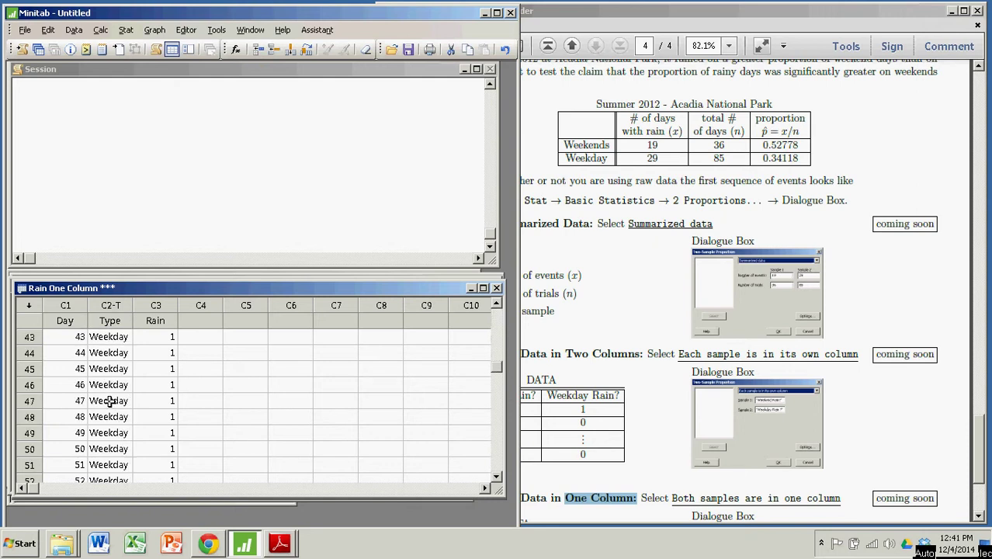
pyautogui.scroll(14, 110, 400)
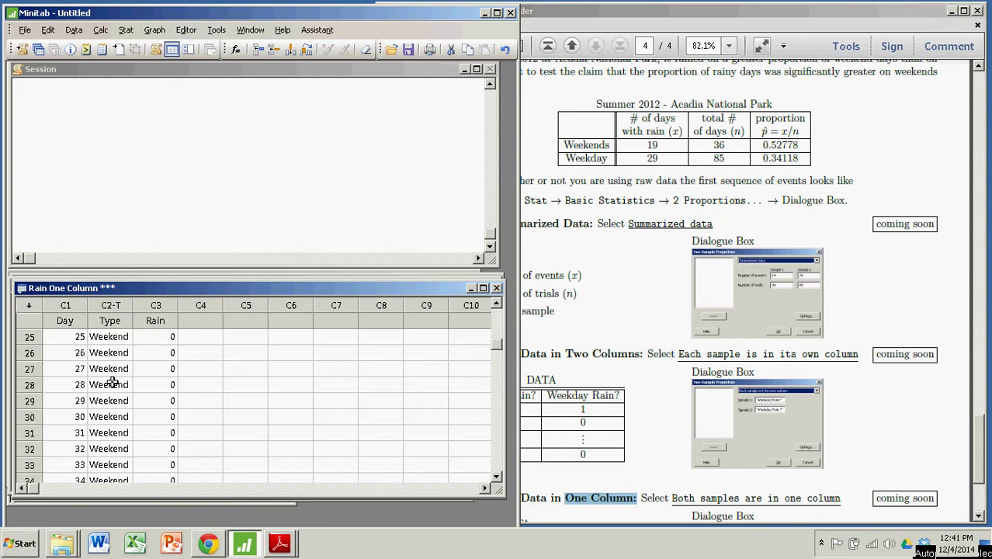
pyautogui.click(153, 320)
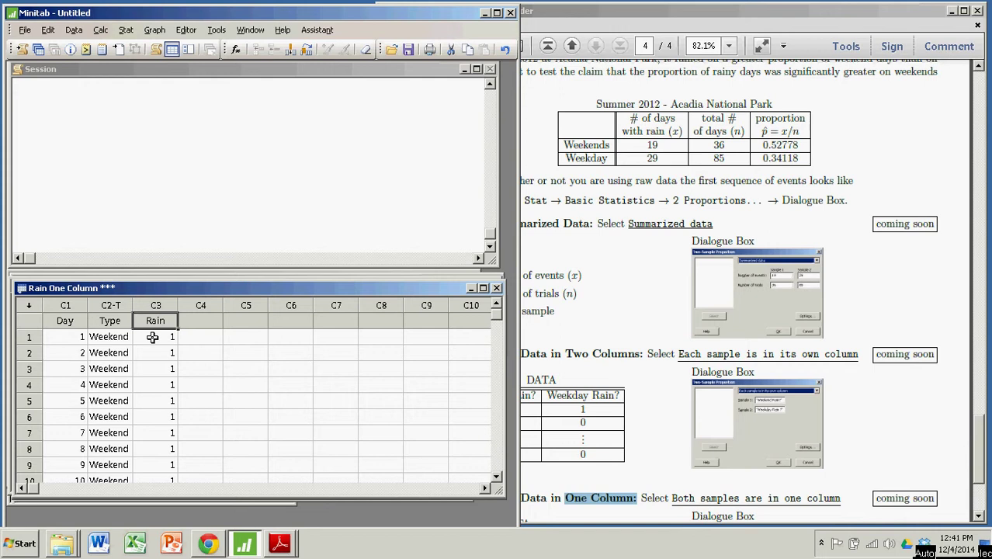
pyautogui.click(153, 336)
pyautogui.scroll(-6, 153, 397)
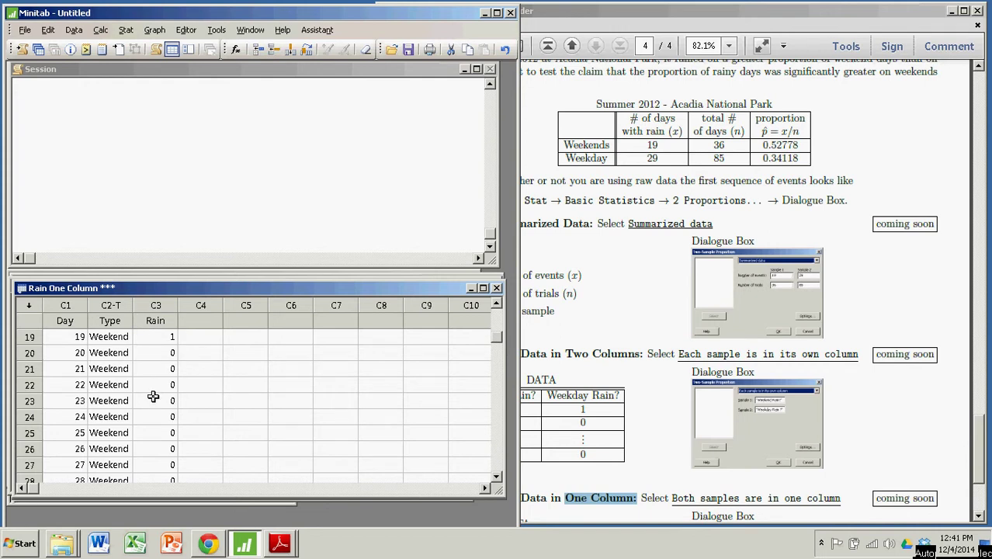
pyautogui.scroll(6, 354, 410)
pyautogui.scroll(-1, 330, 377)
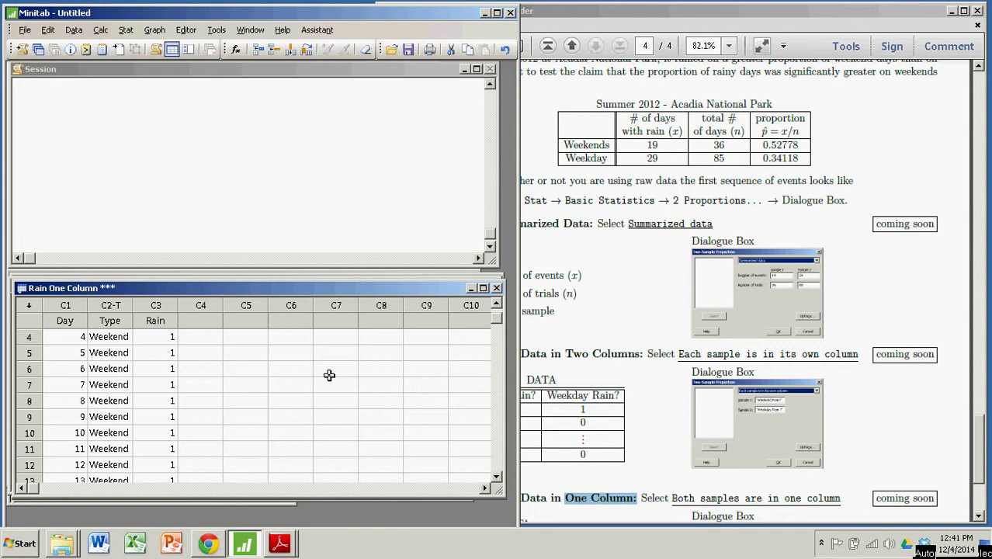
# Highlight the menu path in the PDF, then open Stat > Basic Statistics > 2 Proportions in Minitab
pyautogui.click(633, 303)
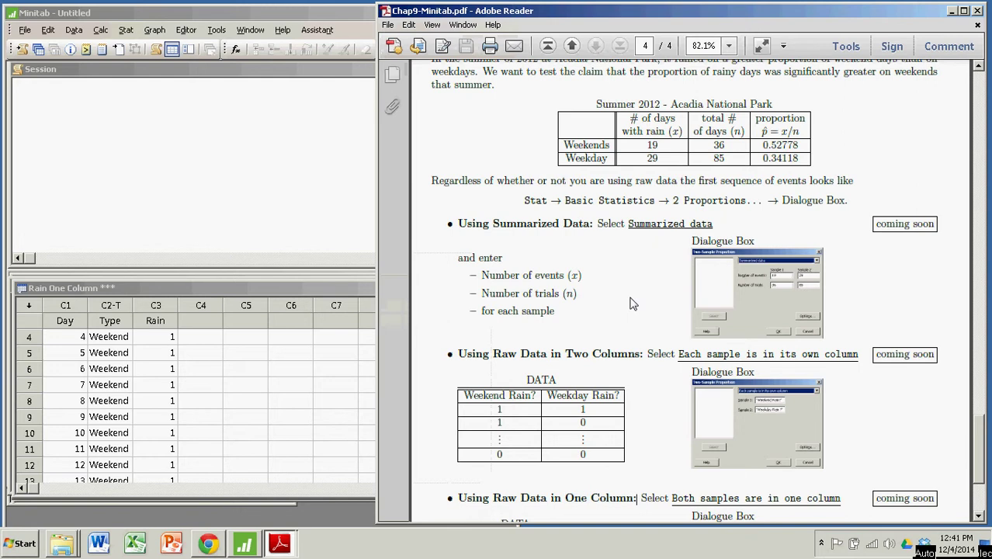
pyautogui.moveTo(524, 200); pyautogui.dragTo(711, 208)
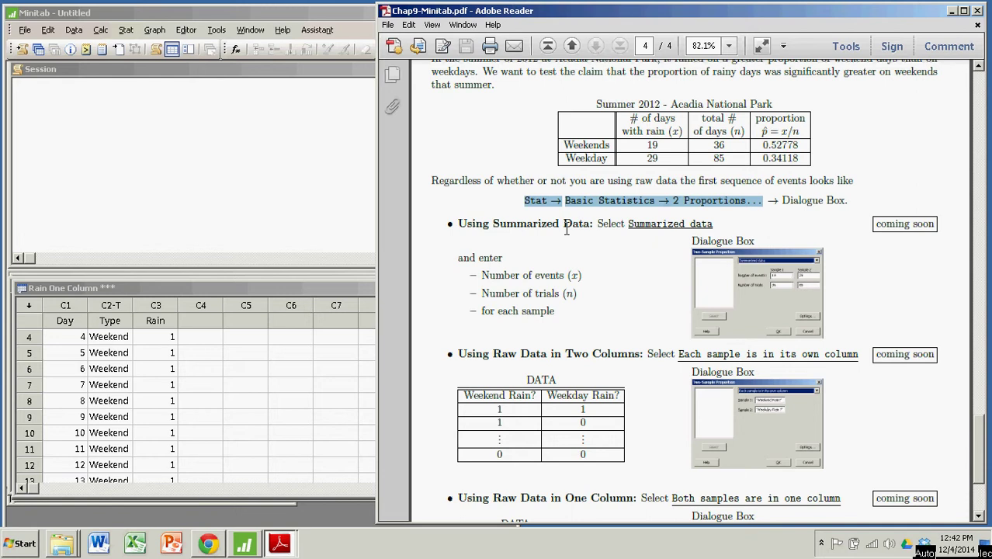
pyautogui.click(332, 22)
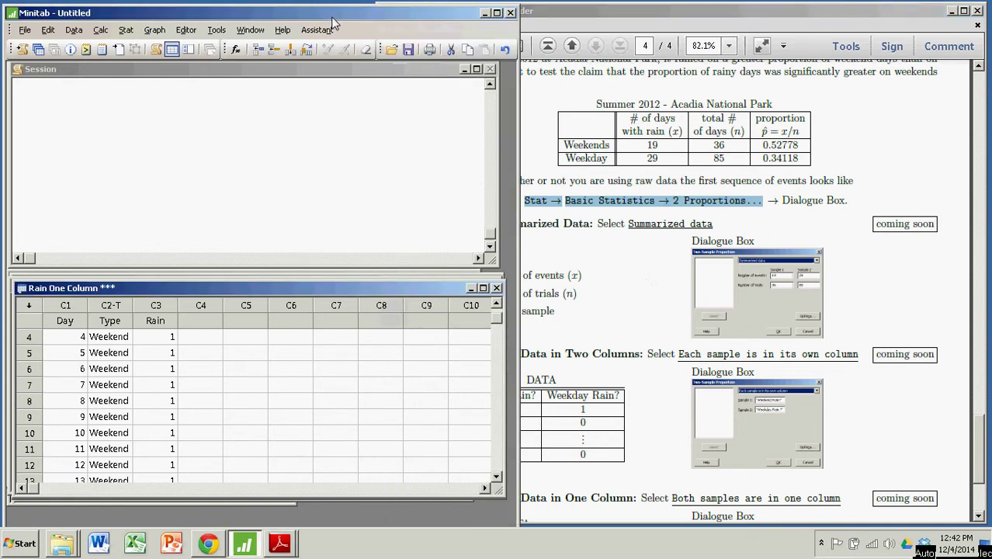
pyautogui.click(124, 30)
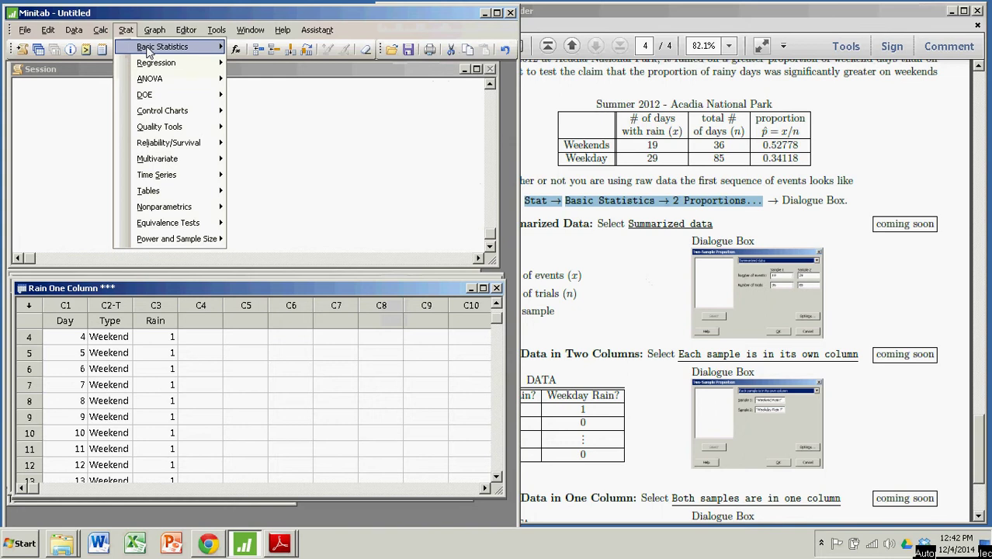
pyautogui.moveTo(135, 45)
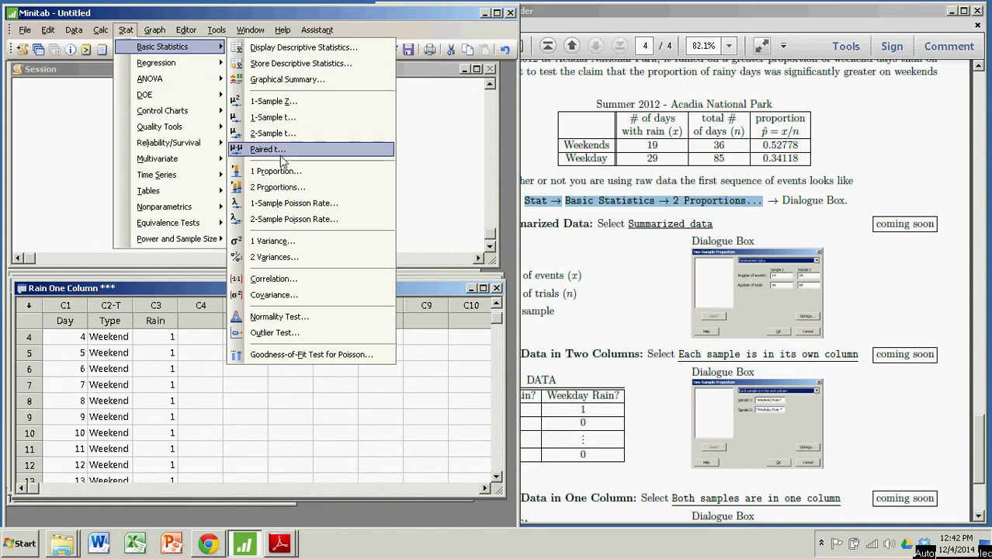
pyautogui.click(279, 187)
pyautogui.moveTo(285, 194); pyautogui.dragTo(363, 101)
pyautogui.click(473, 120)
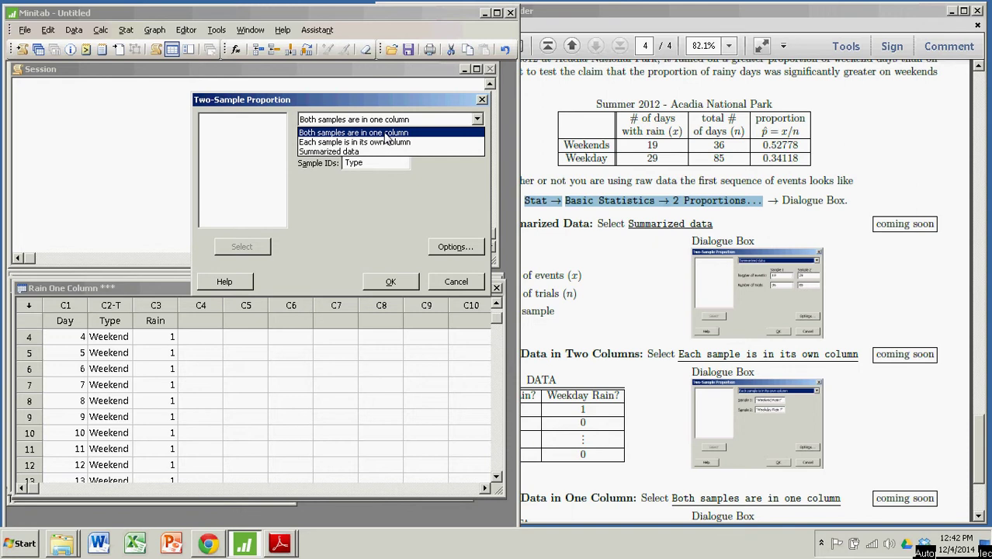
pyautogui.click(347, 152)
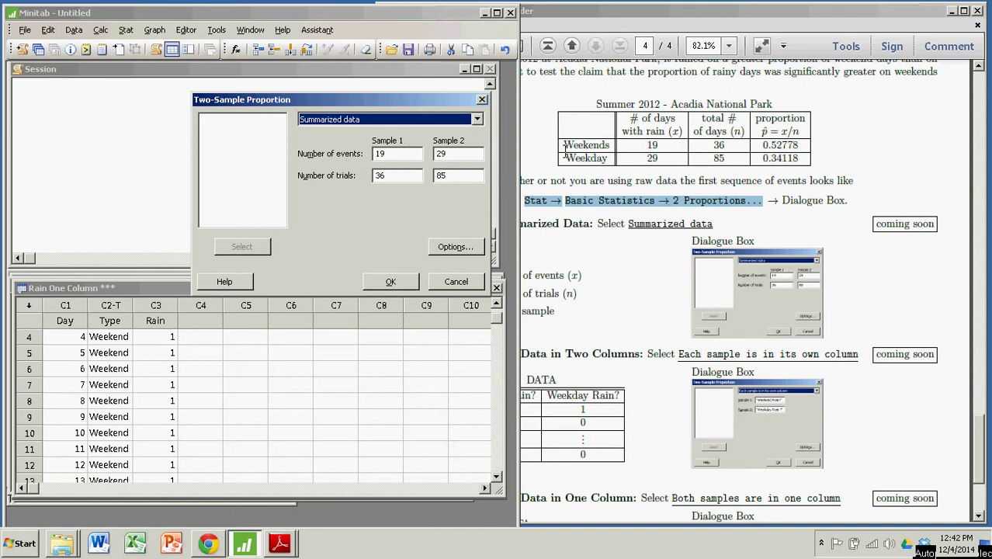
pyautogui.click(477, 120)
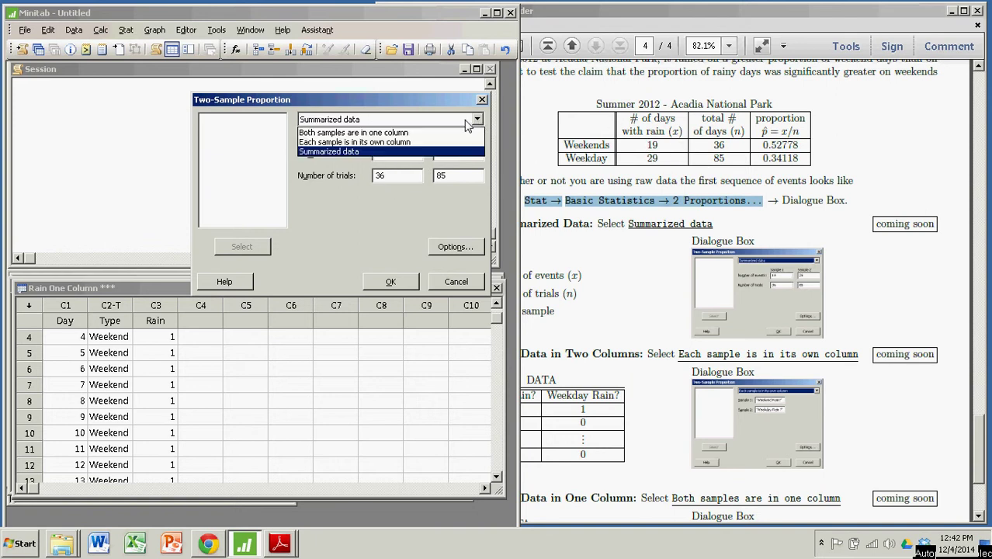
pyautogui.click(386, 133)
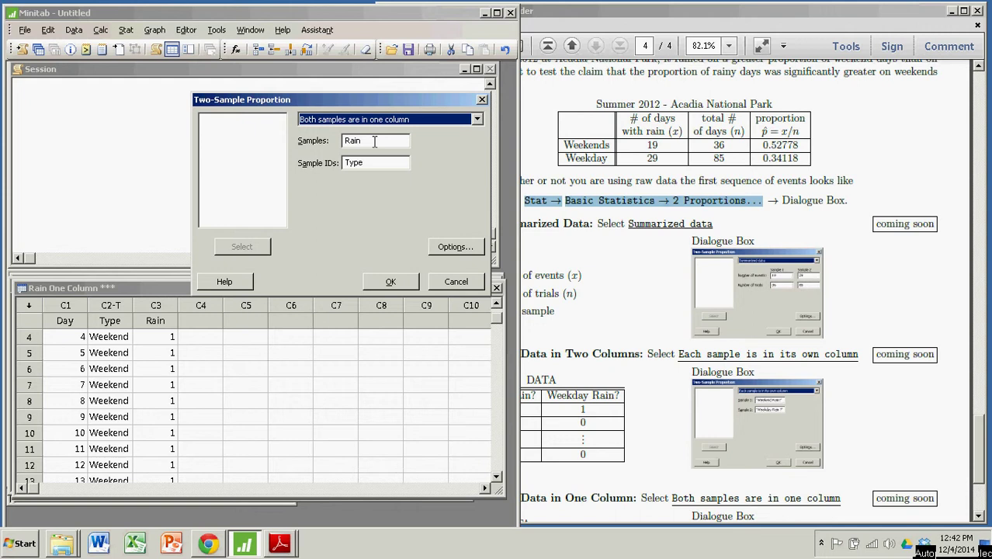
pyautogui.click(374, 141)
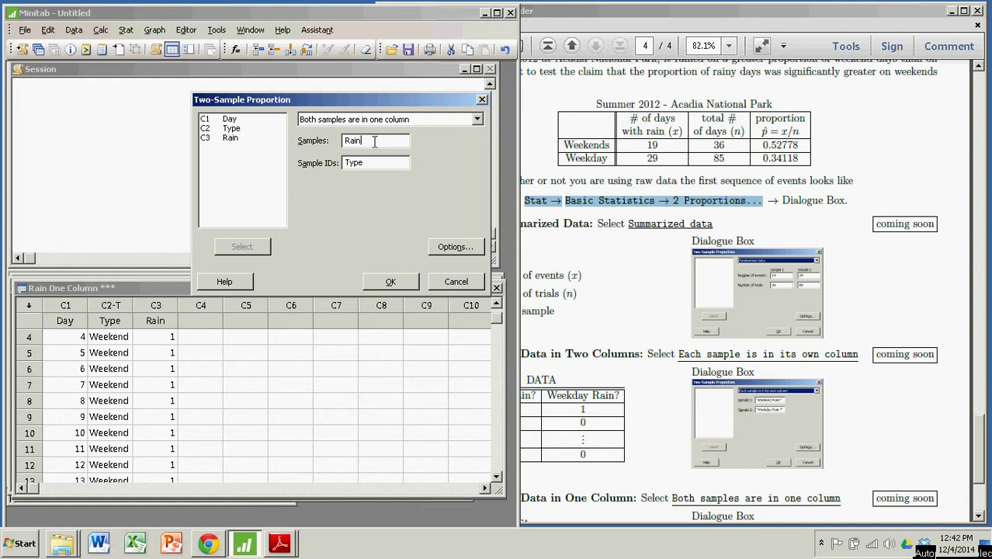
pyautogui.press('BackSpace')
pyautogui.press('BackSpace')
pyautogui.press('BackSpace')
pyautogui.press('BackSpace')
pyautogui.click(368, 164)
pyautogui.press('BackSpace')
pyautogui.press('BackSpace')
pyautogui.press('BackSpace')
pyautogui.press('BackSpace')
pyautogui.click(365, 140)
pyautogui.click(234, 138)
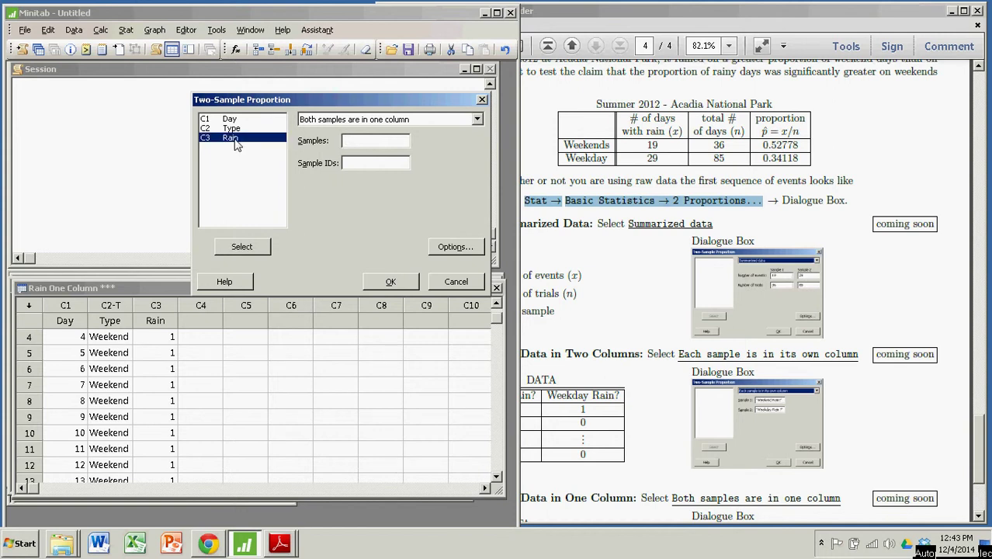
pyautogui.click(243, 246)
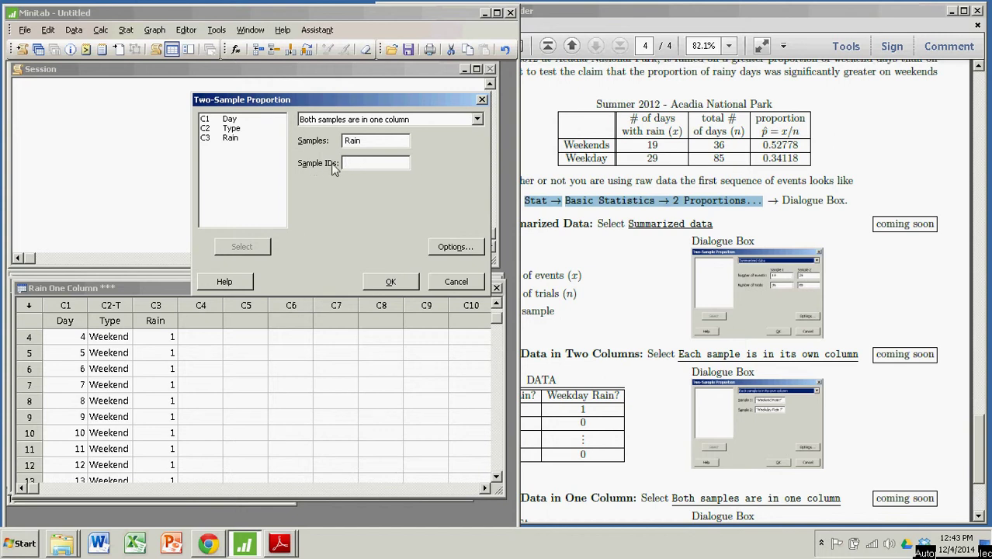
pyautogui.click(233, 129)
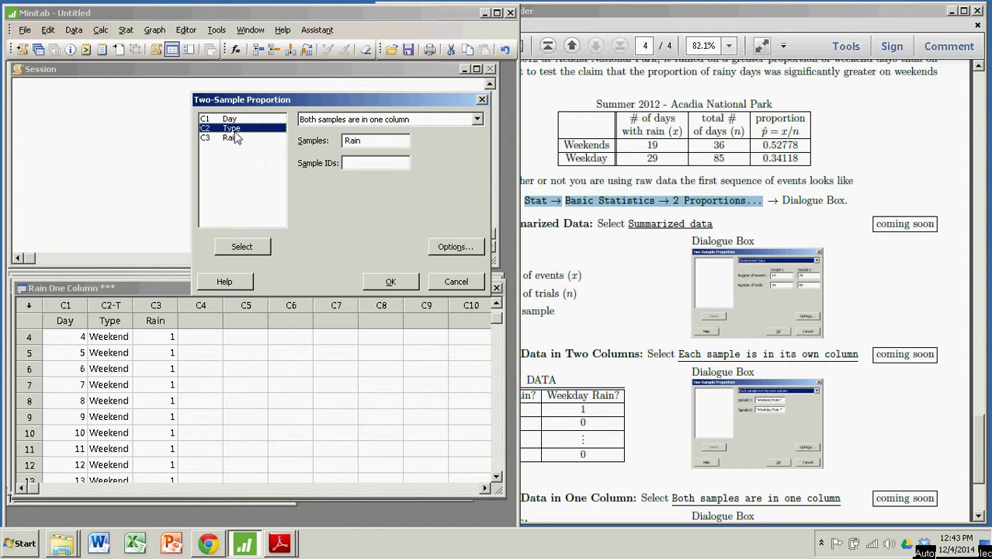
pyautogui.click(240, 250)
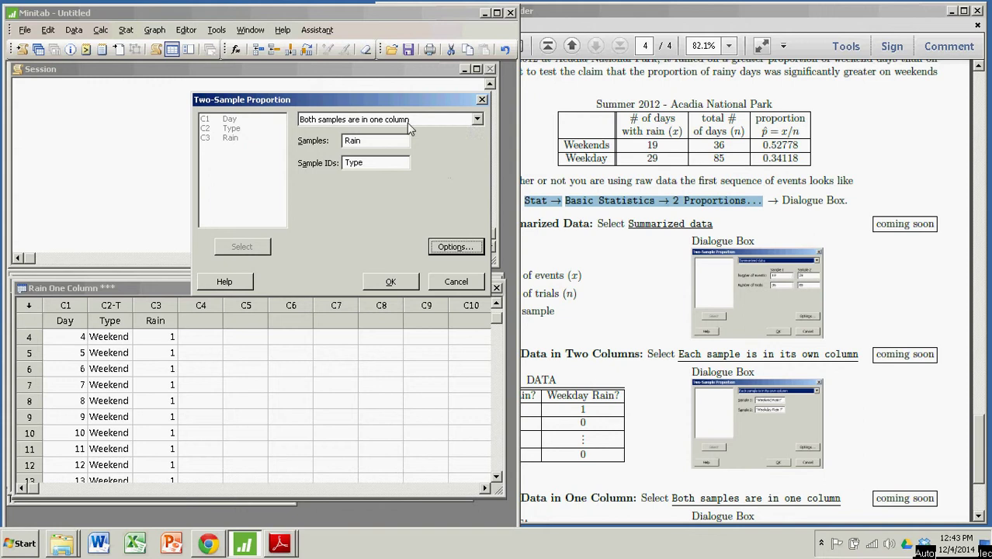
# In Options, keep 95.0 confidence and difference 0, and choose 'Difference > hypothesized difference'
pyautogui.click(447, 247)
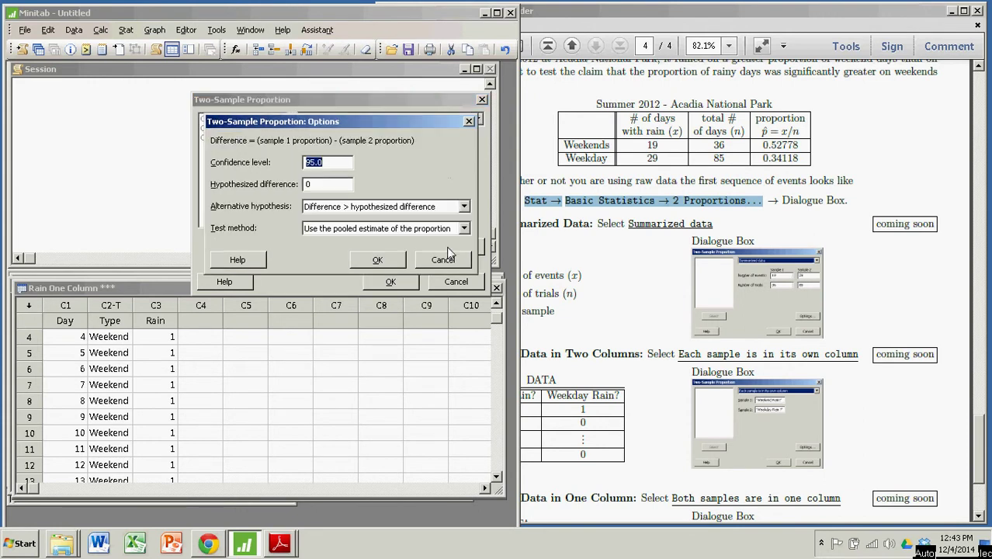
pyautogui.moveTo(387, 121); pyautogui.dragTo(360, 121)
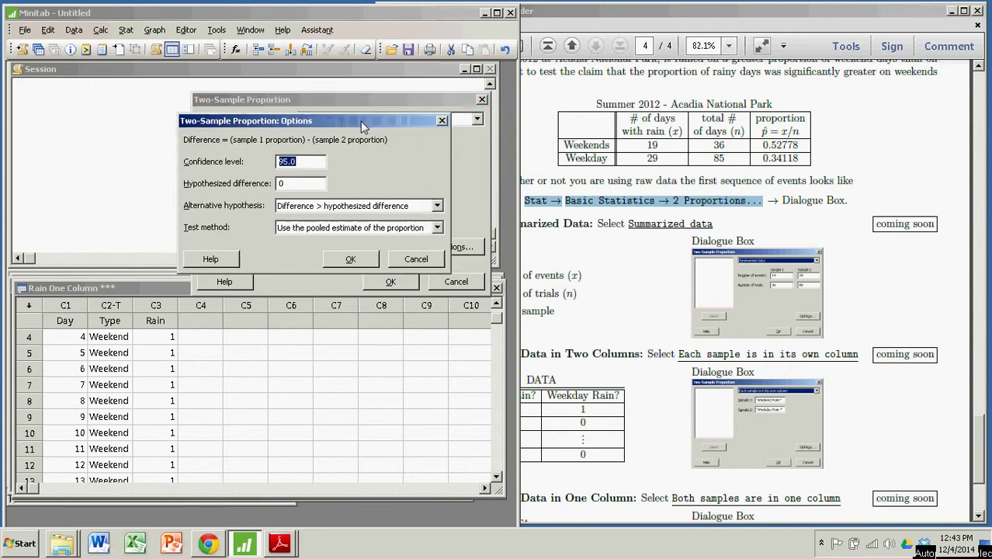
pyautogui.click(300, 161)
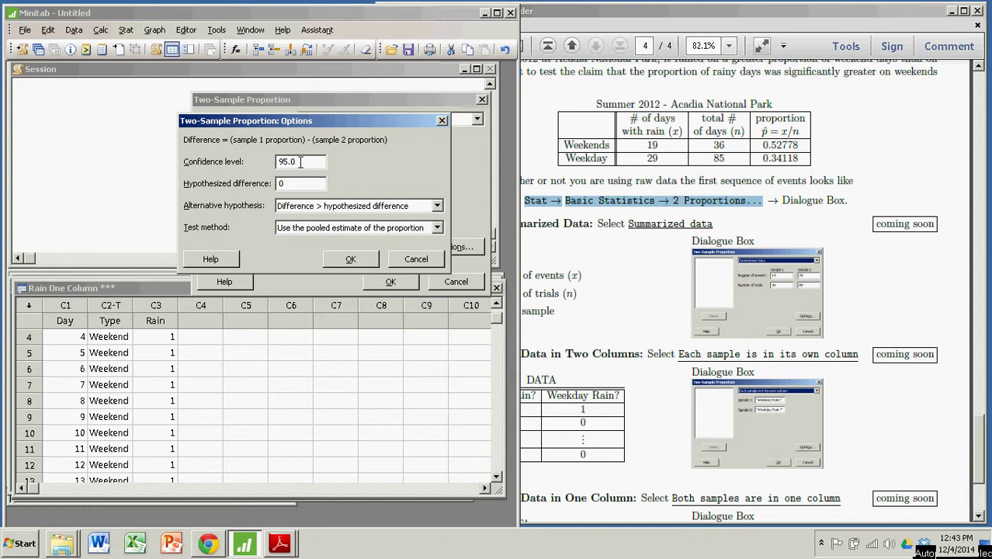
pyautogui.click(296, 183)
pyautogui.doubleClick(293, 184)
pyautogui.click(296, 184)
pyautogui.click(436, 207)
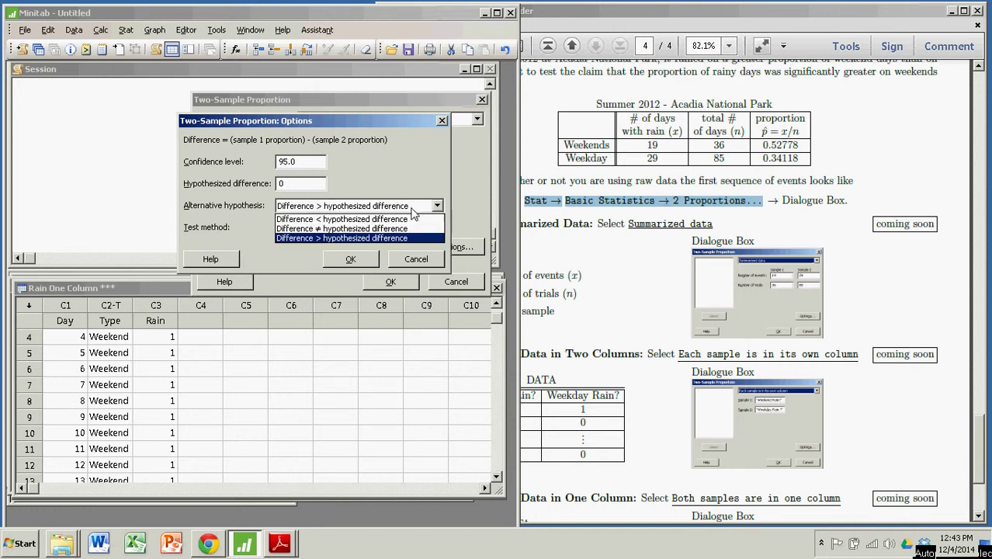
pyautogui.click(370, 241)
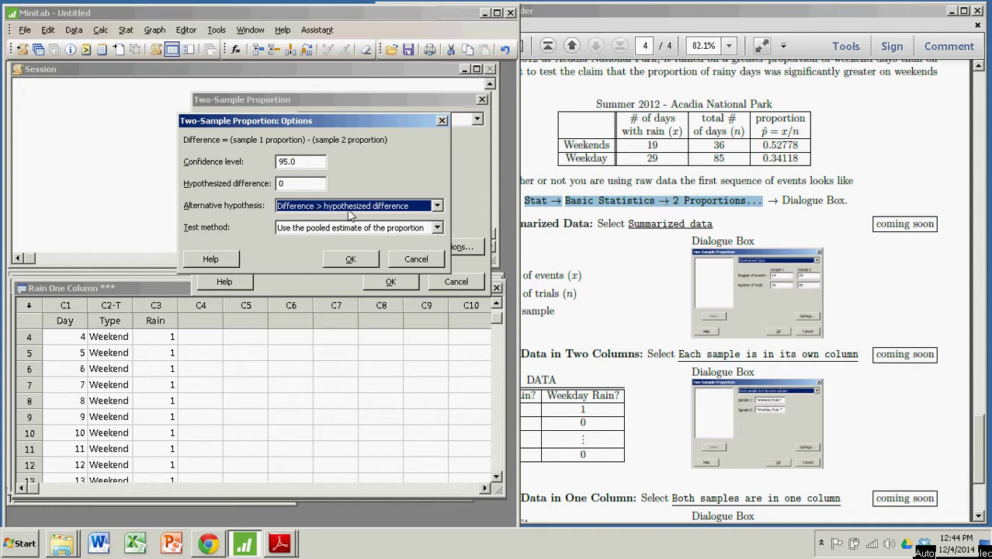
pyautogui.click(438, 228)
pyautogui.click(348, 253)
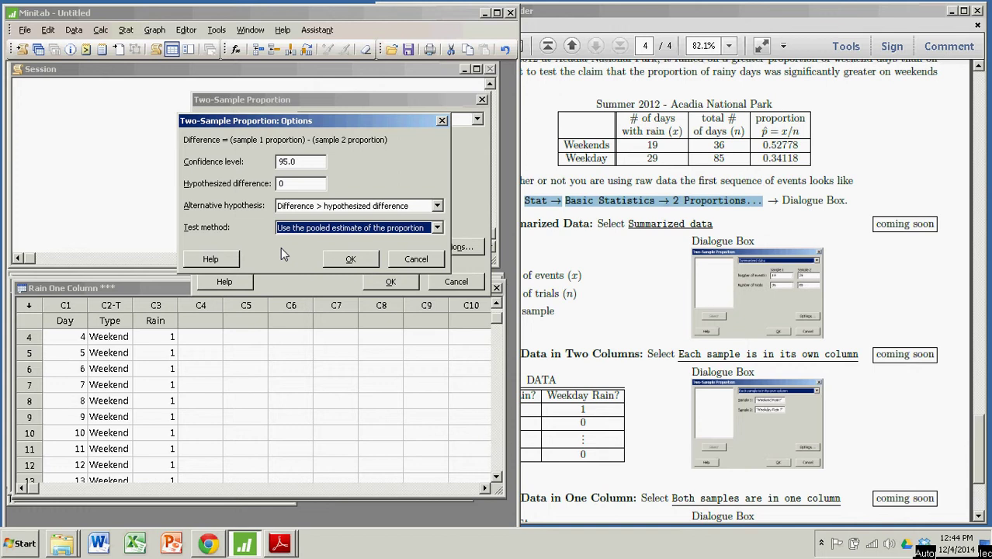
pyautogui.click(437, 227)
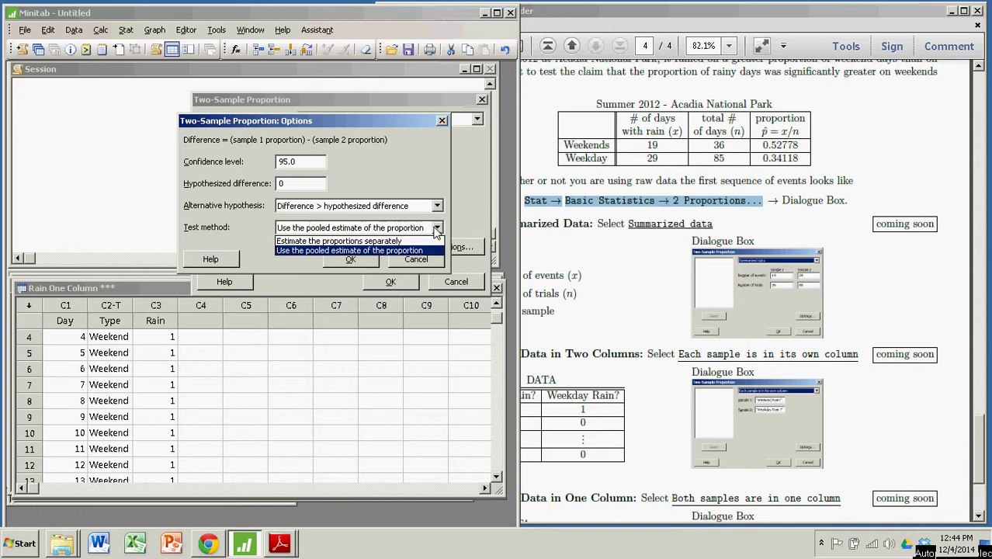
pyautogui.click(361, 242)
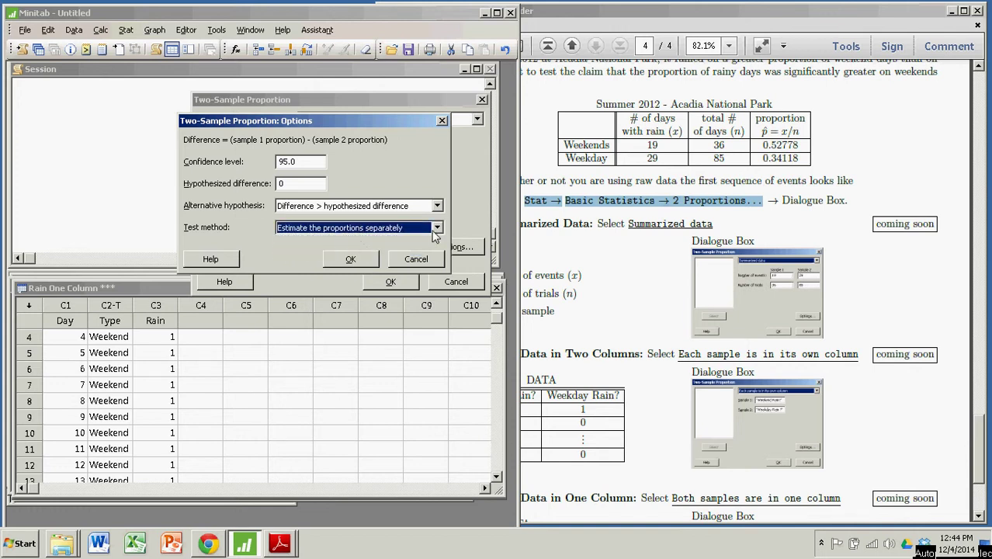
pyautogui.click(301, 184)
pyautogui.press('BackSpace')
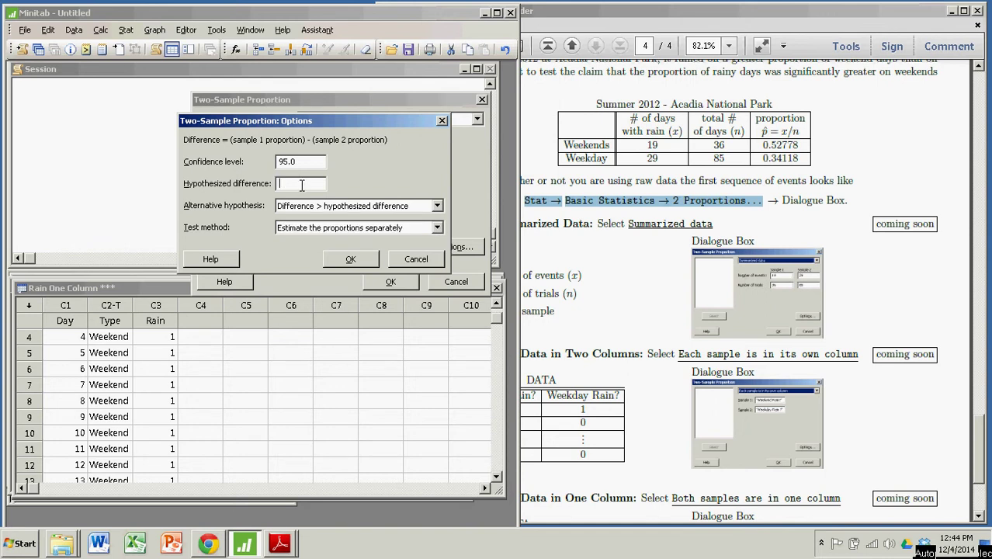
pyautogui.write('.2')
pyautogui.press('BackSpace')
pyautogui.press('BackSpace')
pyautogui.write('0')
pyautogui.click(437, 227)
pyautogui.click(336, 250)
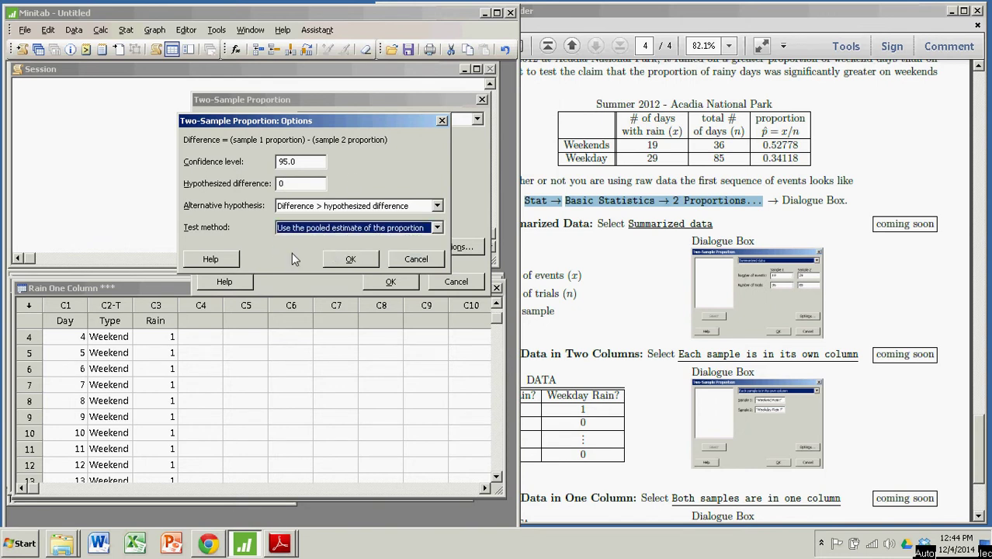
# Run the test and highlight the weekend and weekday (0.341176) sample proportions
pyautogui.click(351, 260)
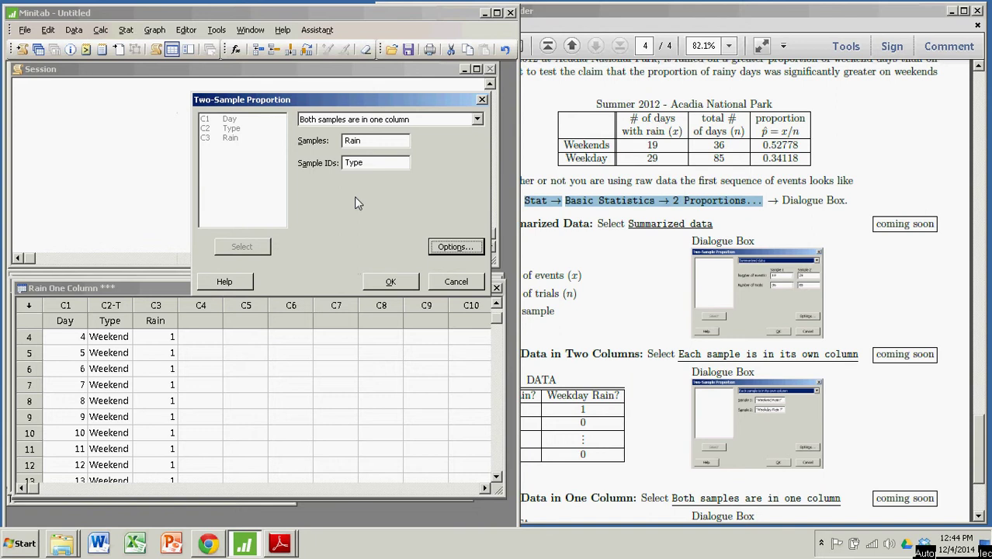
pyautogui.click(388, 283)
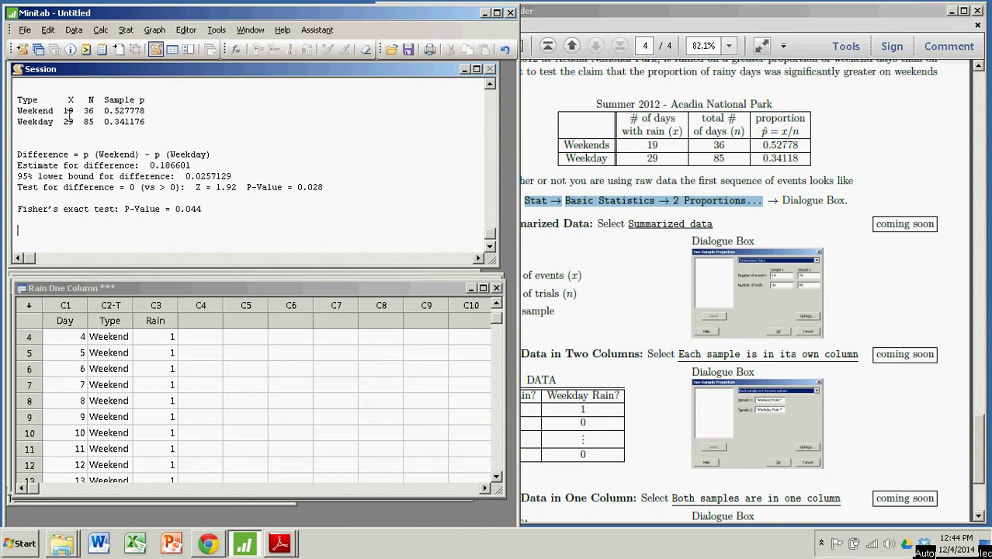
pyautogui.moveTo(64, 110); pyautogui.dragTo(147, 111)
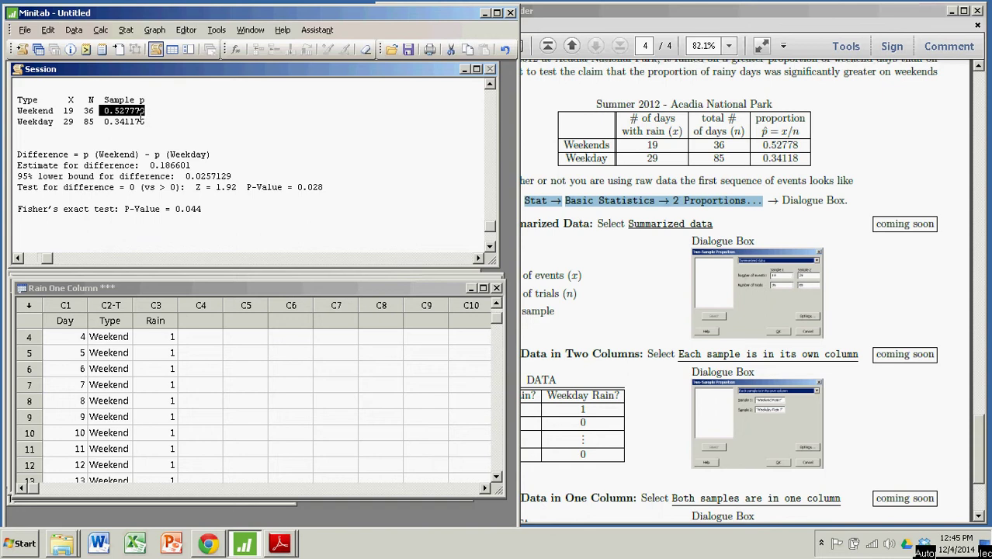
pyautogui.moveTo(103, 122); pyautogui.dragTo(147, 122)
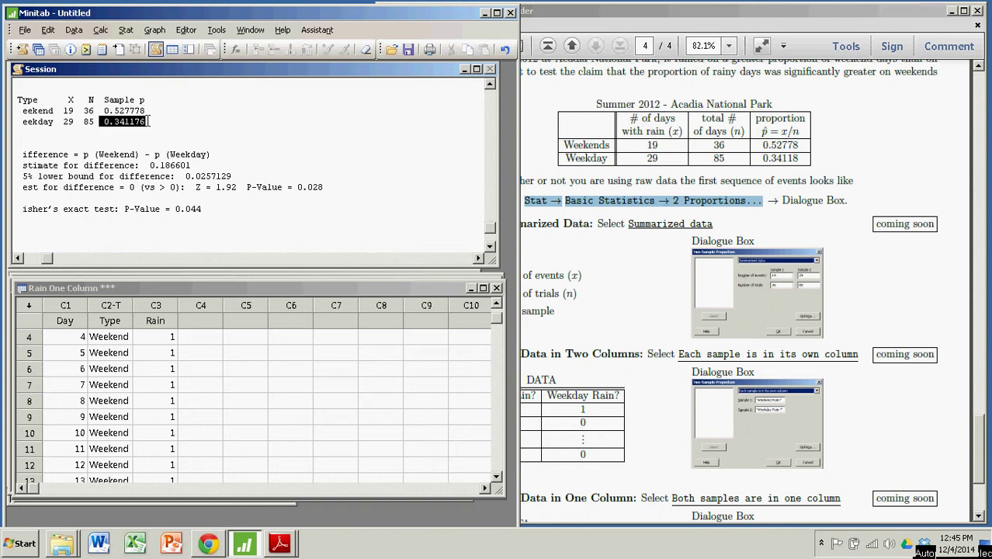
pyautogui.click(221, 130)
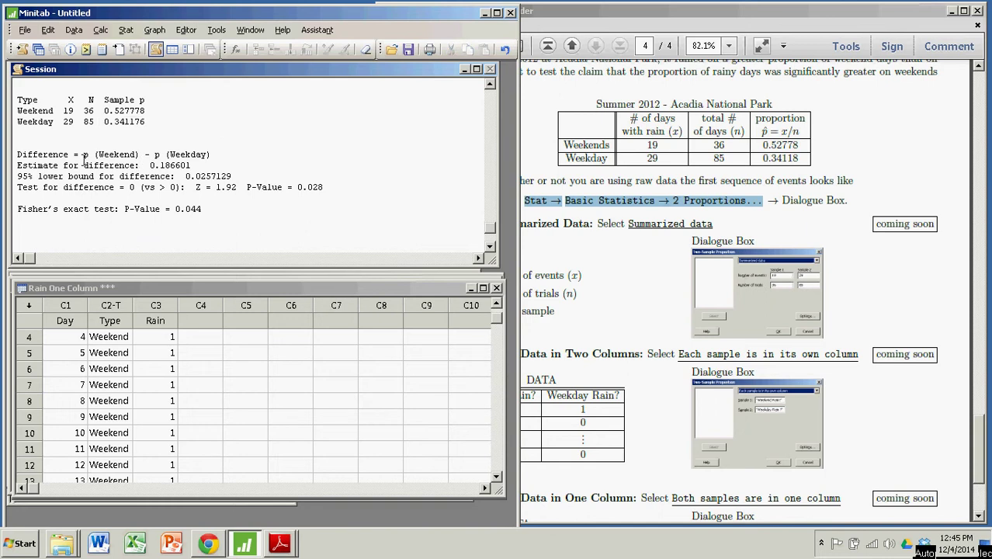
# Highlight the weekend-minus-weekday difference, the one-sided alternative and Z = 1.92
pyautogui.moveTo(79, 156); pyautogui.dragTo(210, 154)
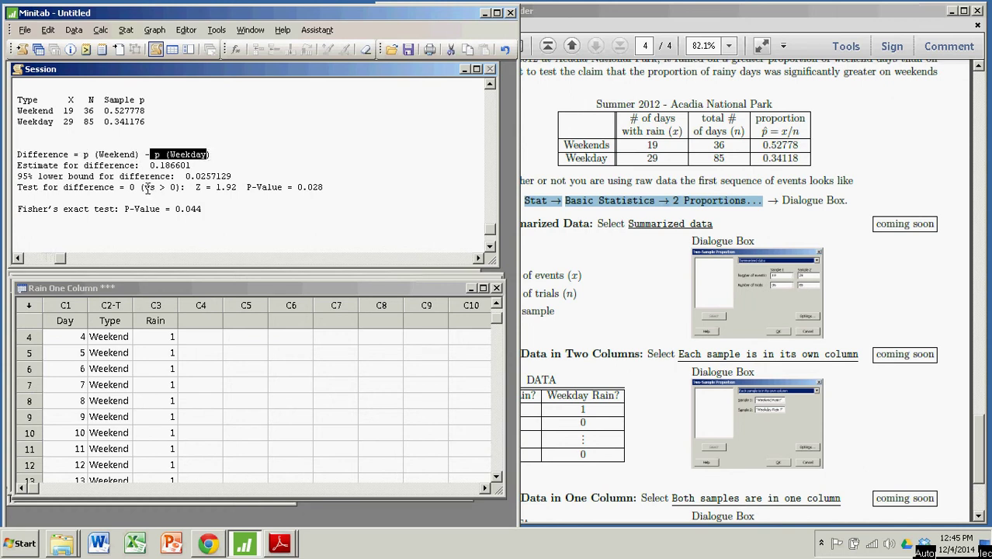
pyautogui.moveTo(144, 188); pyautogui.dragTo(177, 188)
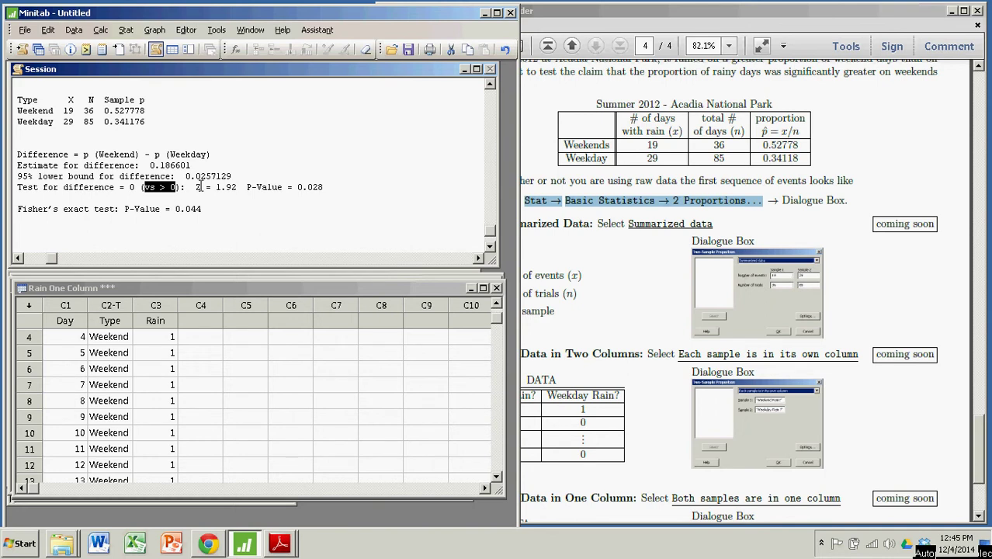
pyautogui.moveTo(197, 187); pyautogui.dragTo(237, 188)
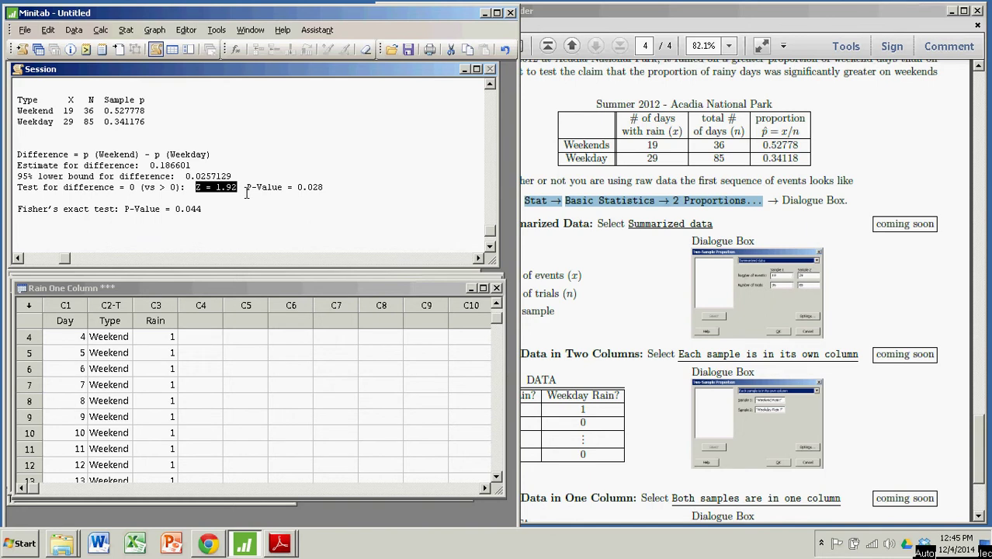
# Highlight P-Value = 0.028 and the test statistic, then return to the handout's Chapter 9.3 heading
pyautogui.click(245, 187)
pyautogui.moveTo(253, 189); pyautogui.dragTo(327, 189)
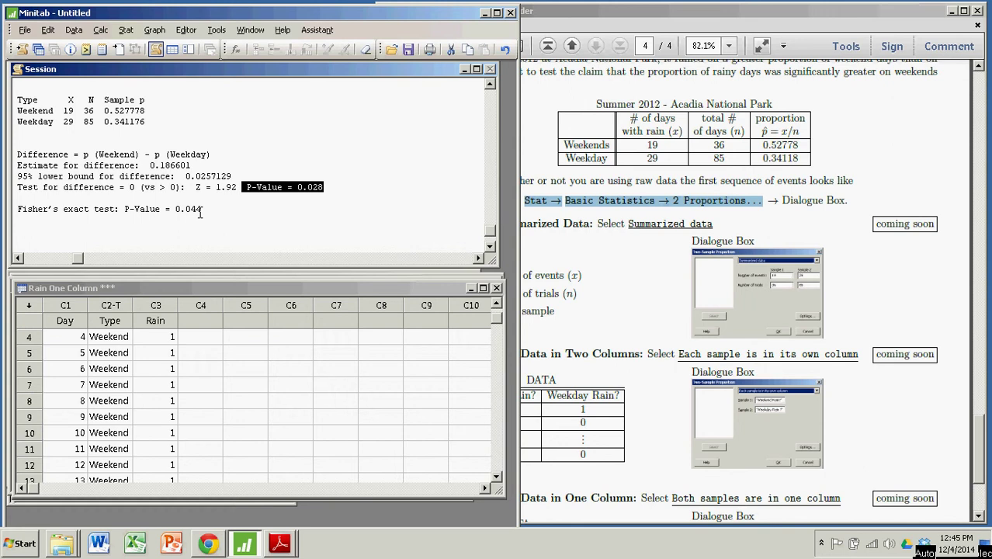
pyautogui.moveTo(197, 188); pyautogui.dragTo(281, 189)
pyautogui.moveTo(193, 189); pyautogui.dragTo(326, 189)
pyautogui.click(533, 151)
pyautogui.scroll(1, 533, 153)
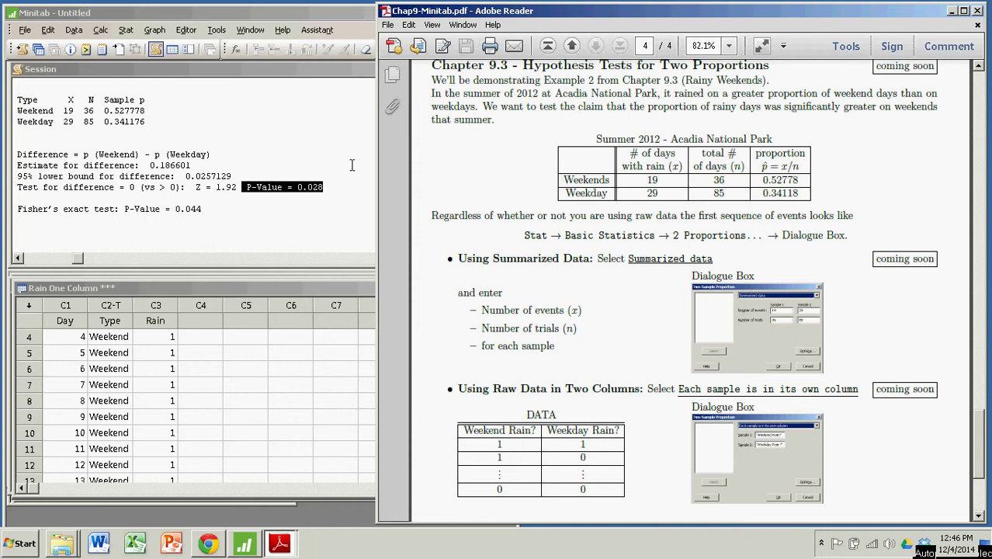
# Select rows 1–5 of the Rain worksheet, then highlight the handout's Weekends and Weekday rows
pyautogui.click(297, 159)
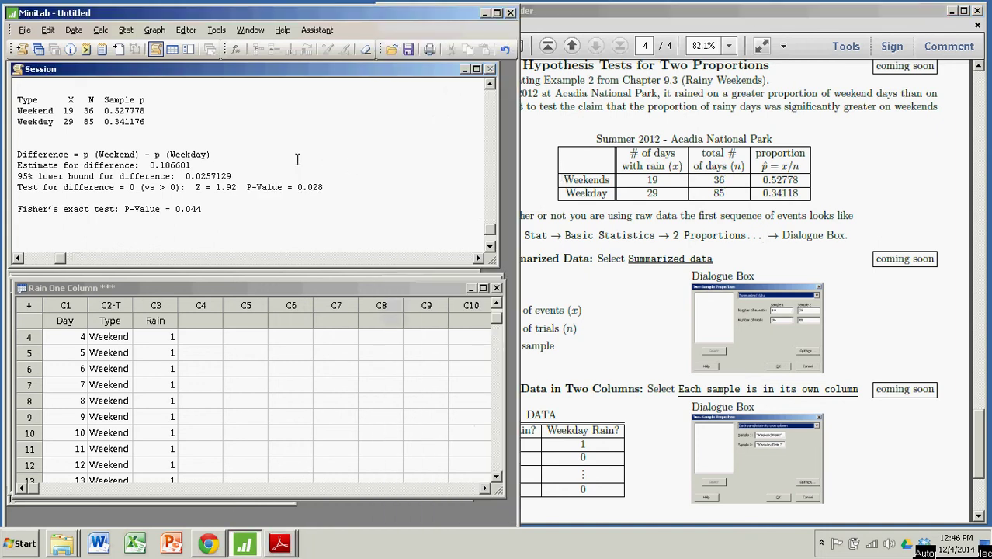
pyautogui.click(346, 365)
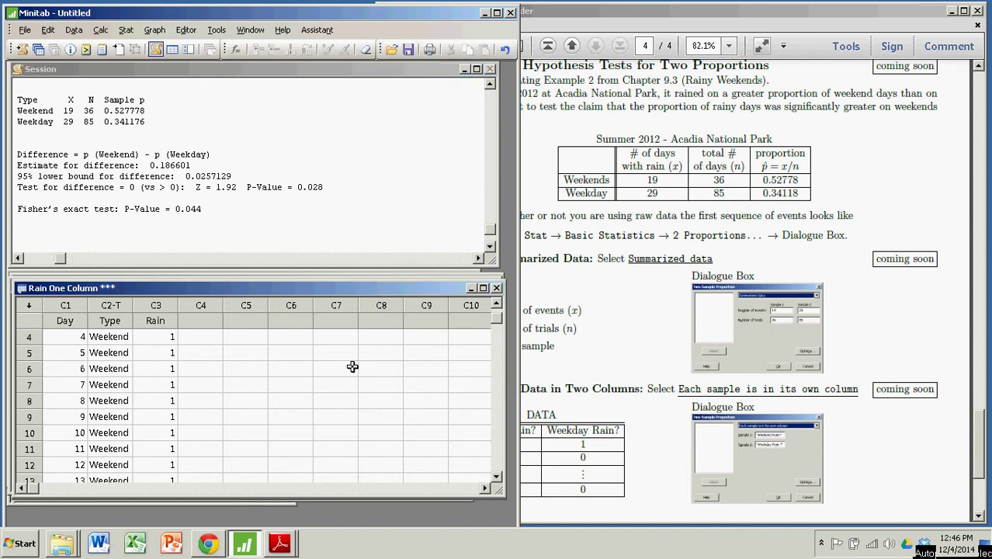
pyautogui.scroll(1, 319, 379)
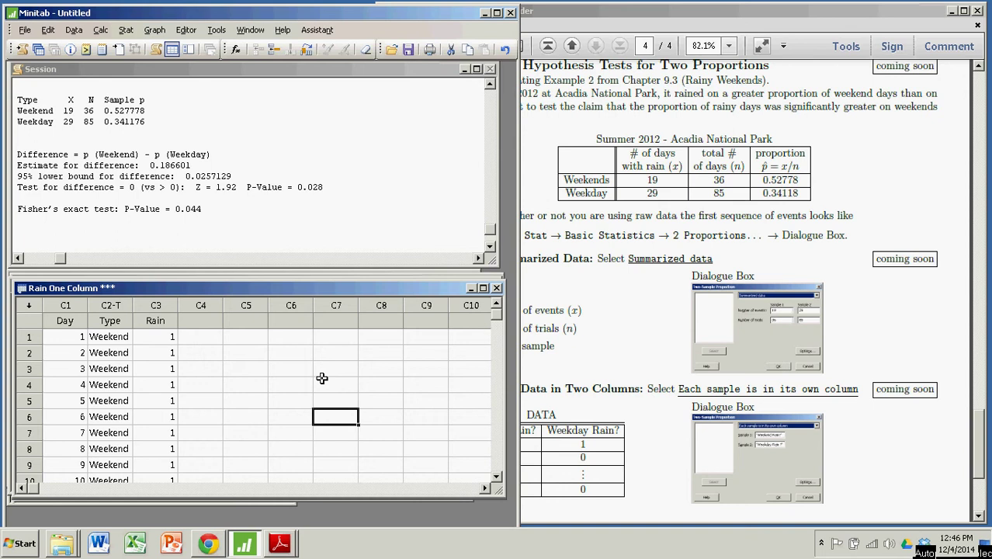
pyautogui.click(20, 337)
pyautogui.click(24, 352)
pyautogui.click(24, 368)
pyautogui.click(24, 384)
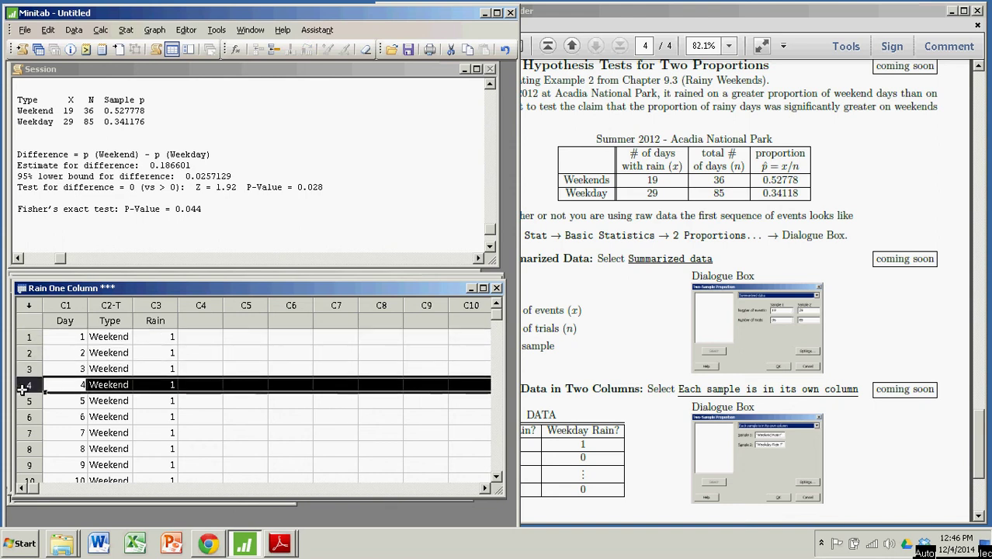
pyautogui.click(23, 400)
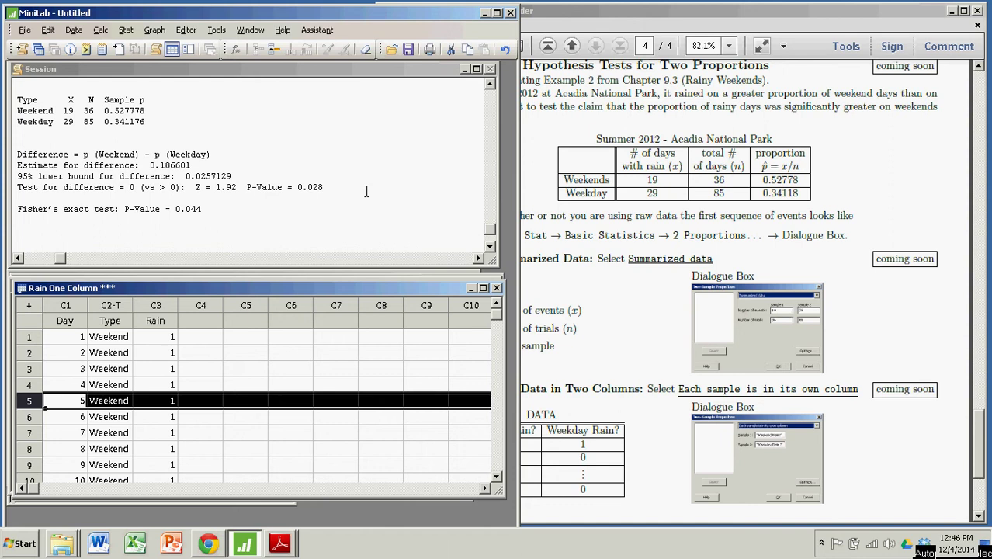
pyautogui.moveTo(646, 184); pyautogui.dragTo(813, 190)
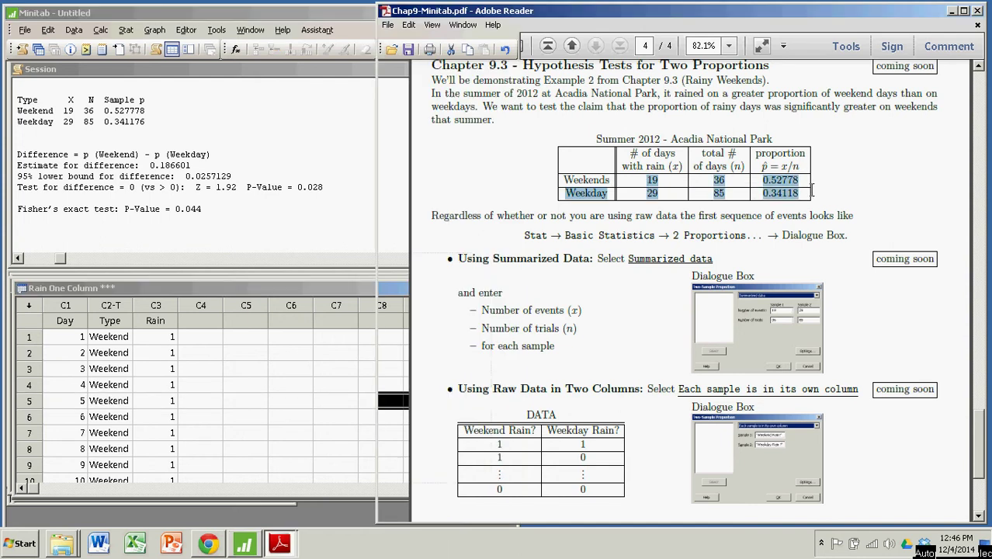
# Rerun 2 Proportions with Summarized data: events 19 and 29, trials 36 and 85
pyautogui.click(269, 144)
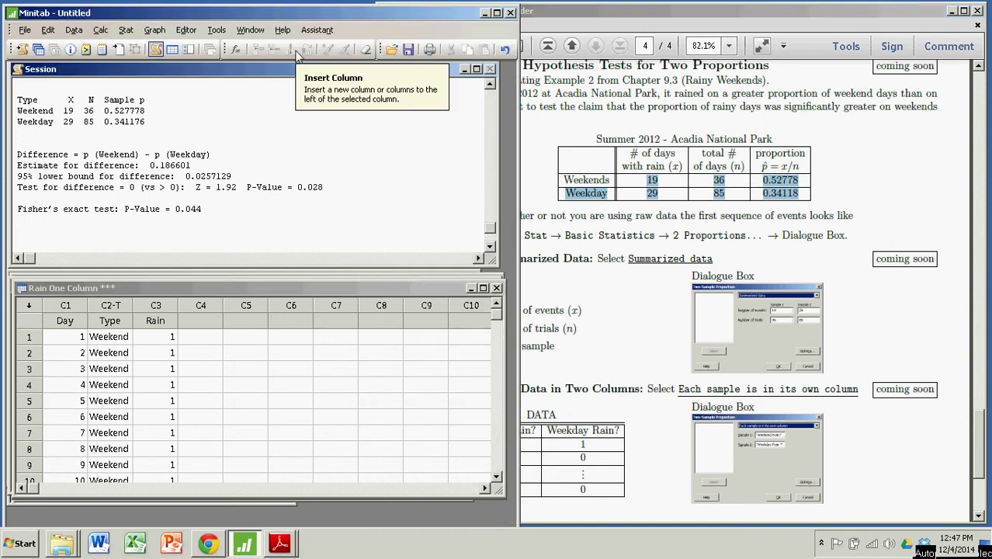
pyautogui.click(125, 30)
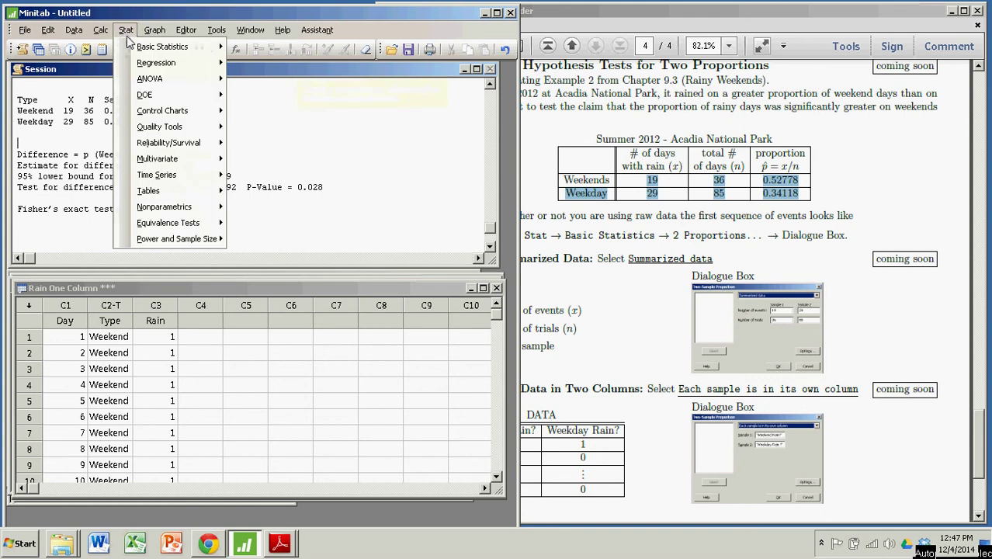
pyautogui.moveTo(152, 50)
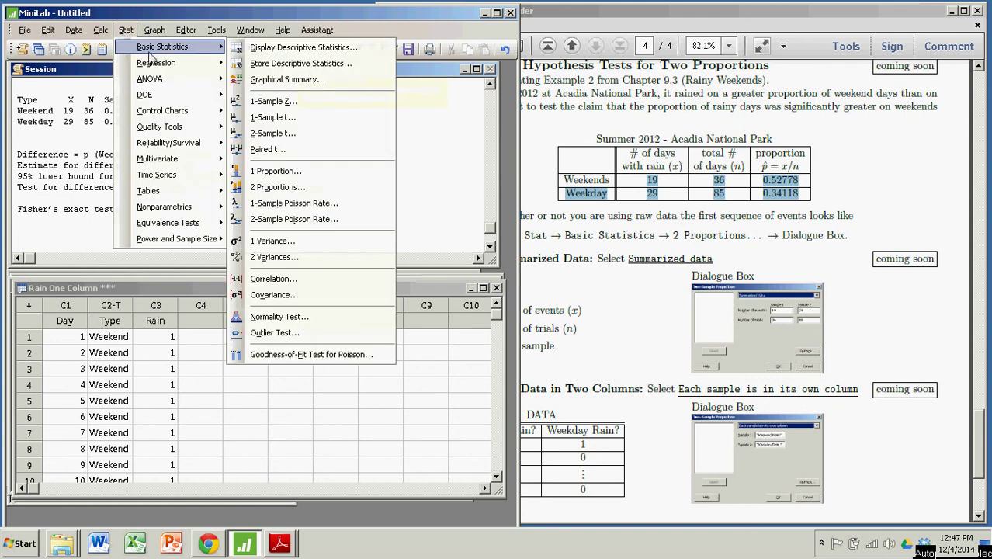
pyautogui.click(271, 190)
pyautogui.click(397, 210)
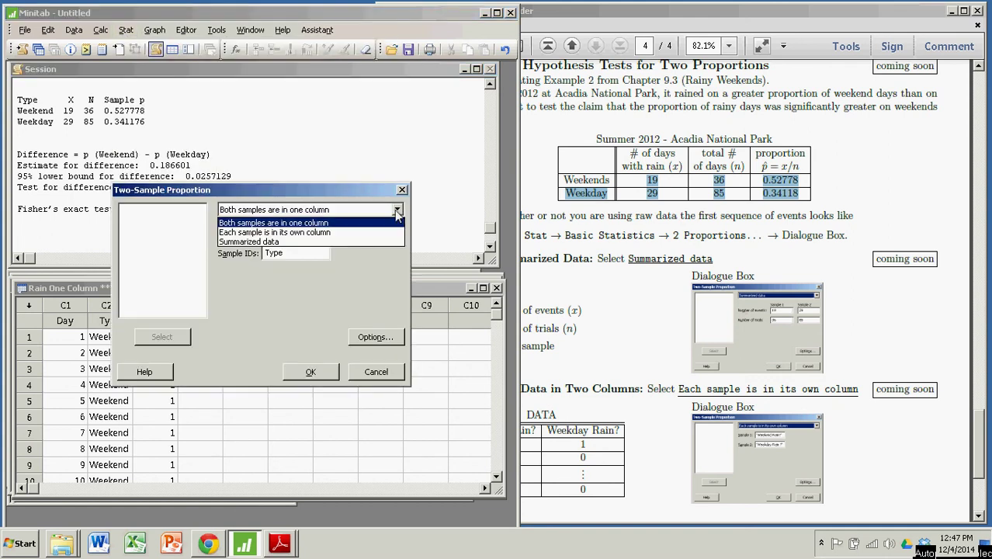
pyautogui.click(272, 242)
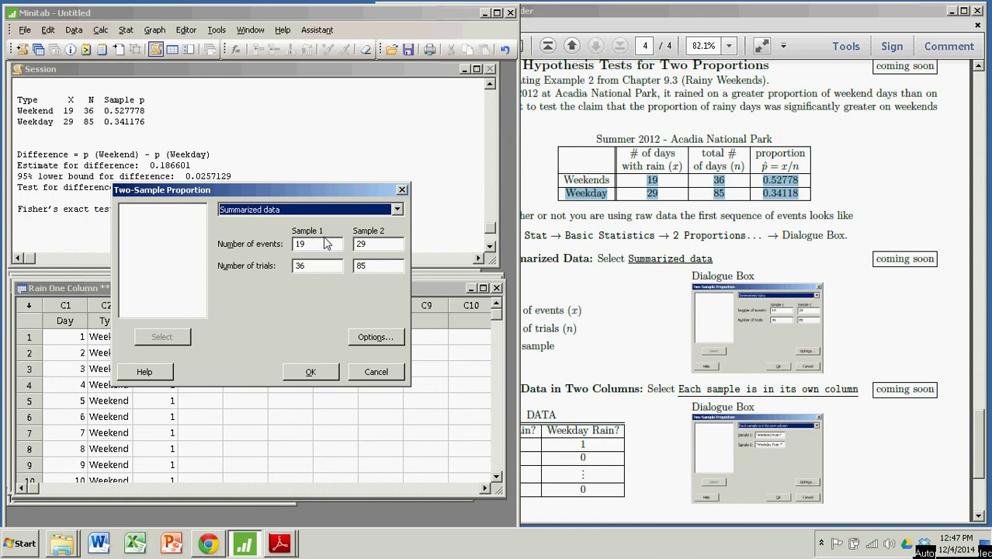
pyautogui.click(310, 372)
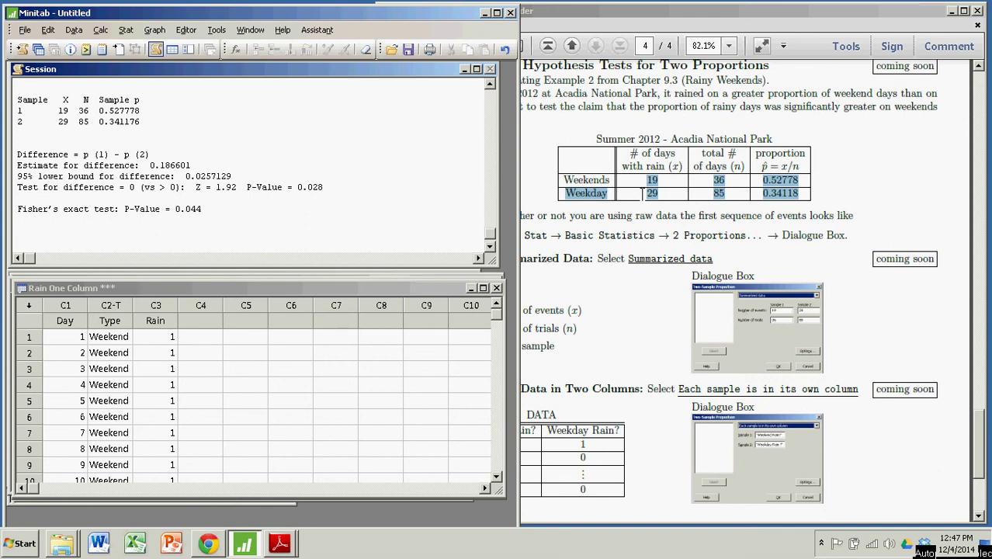
# Bring the handout forward and scroll back to the page 4 Chapter 9.3 heading
pyautogui.click(583, 159)
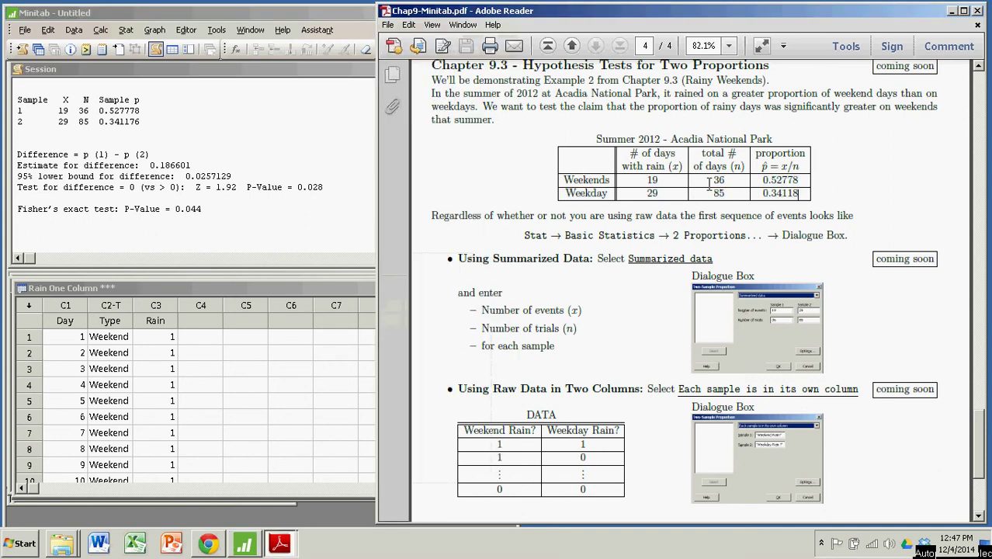
pyautogui.scroll(-3, 630, 325)
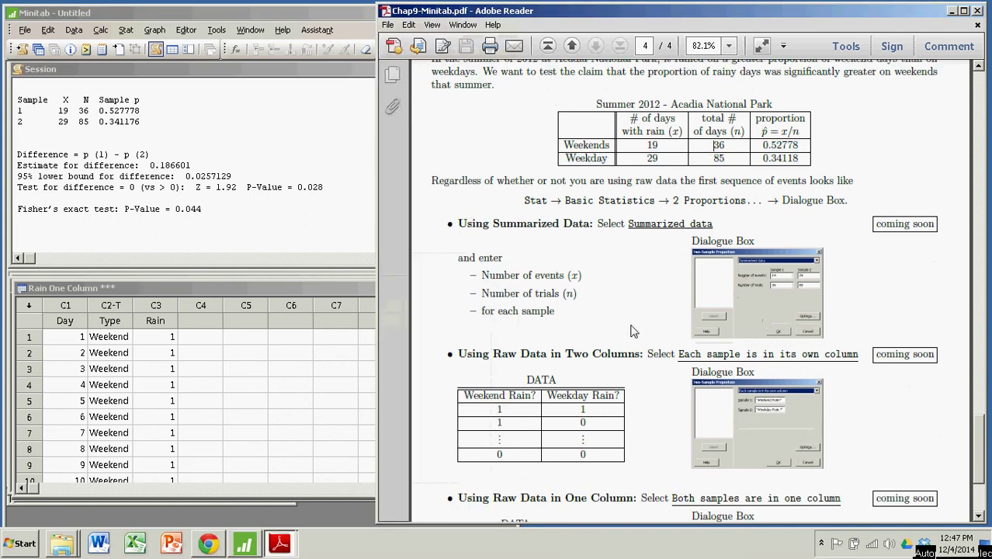
pyautogui.scroll(-3, 630, 324)
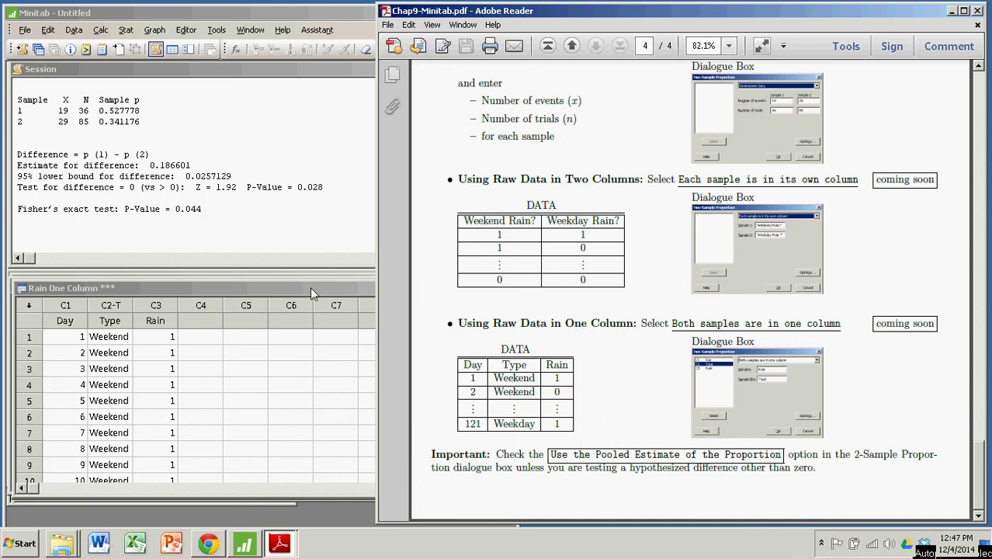
pyautogui.scroll(7, 612, 241)
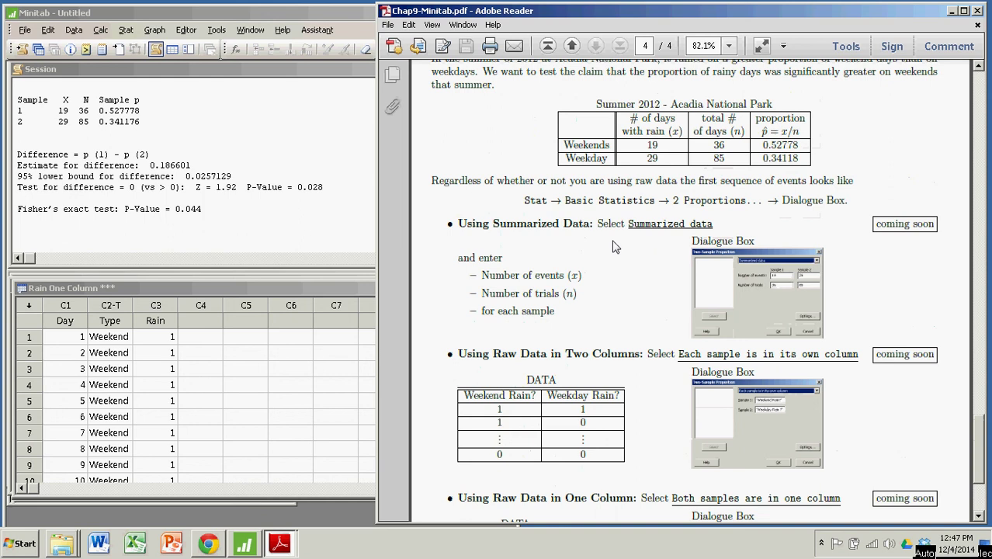
pyautogui.scroll(1, 613, 241)
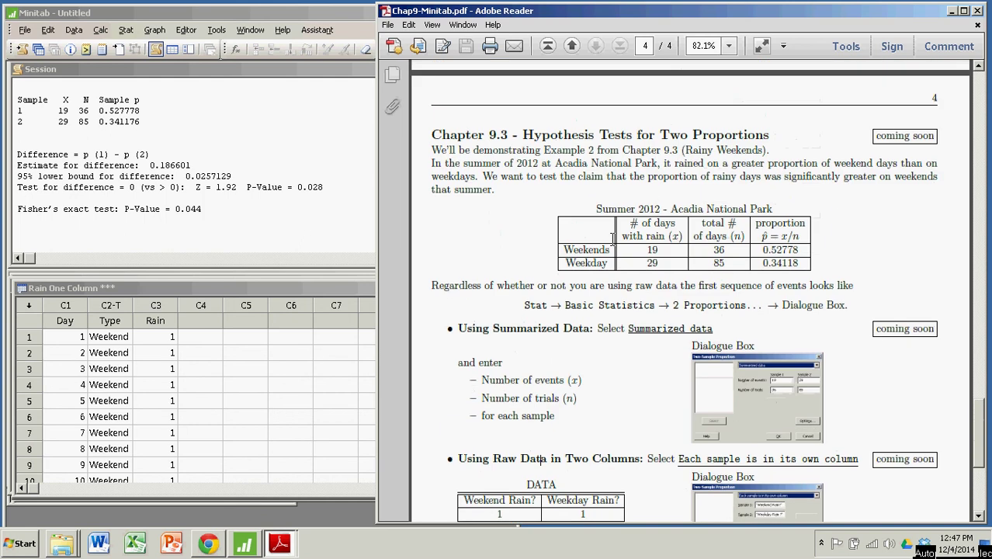